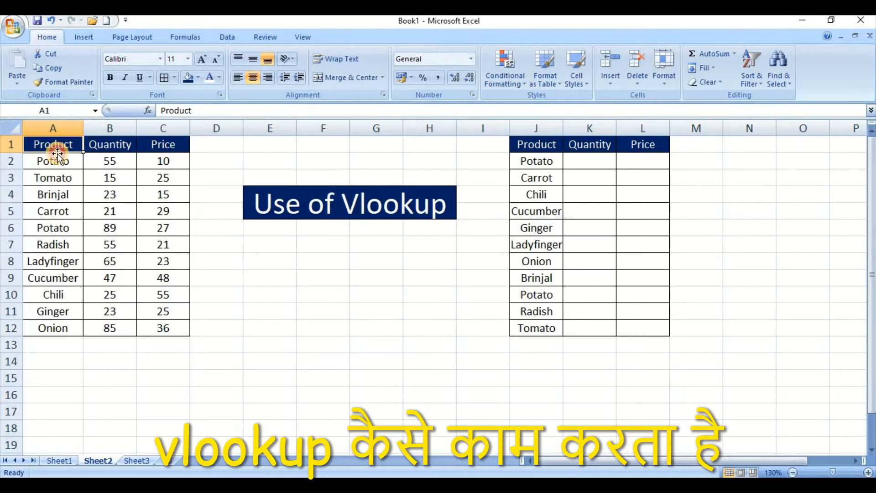
# Compare the product order in columns A and J and examine the second table's empty Quantity and Price columns
pyautogui.click(51, 229)
pyautogui.click(52, 294)
pyautogui.click(52, 311)
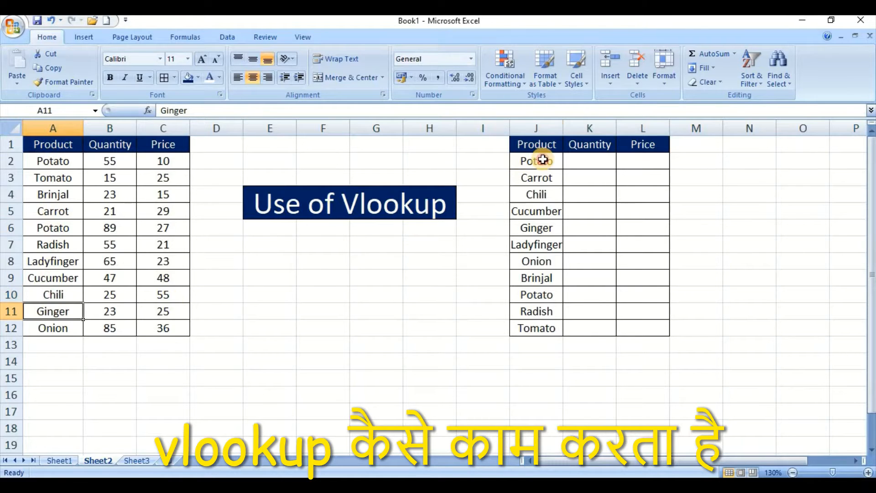
pyautogui.click(525, 162)
pyautogui.click(537, 211)
pyautogui.moveTo(536, 261); pyautogui.dragTo(537, 278)
pyautogui.click(541, 297)
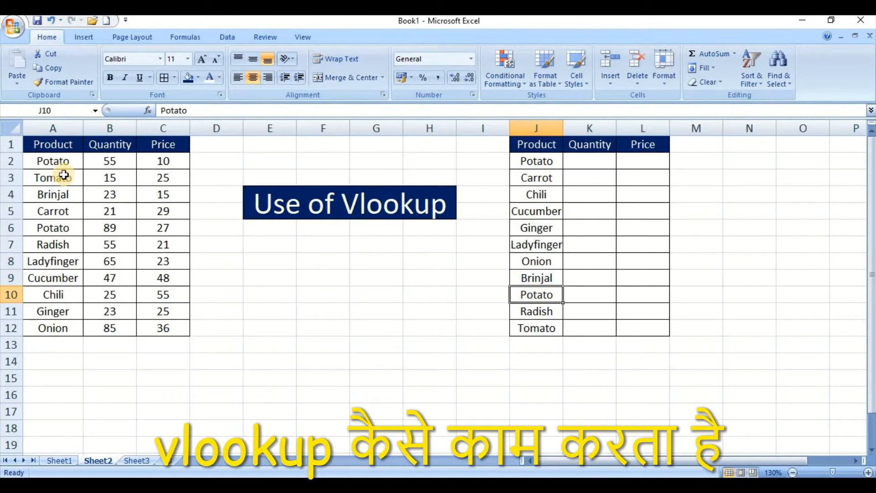
pyautogui.click(55, 162)
pyautogui.click(54, 194)
pyautogui.click(54, 262)
pyautogui.click(62, 308)
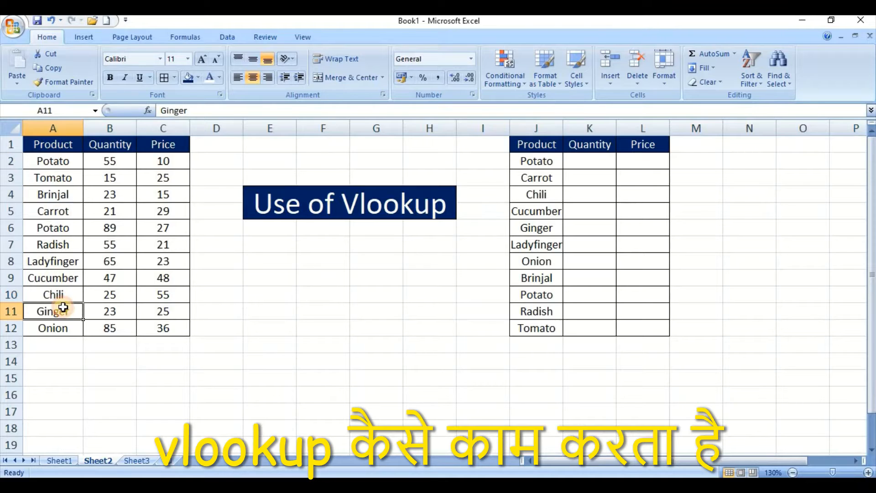
pyautogui.click(547, 182)
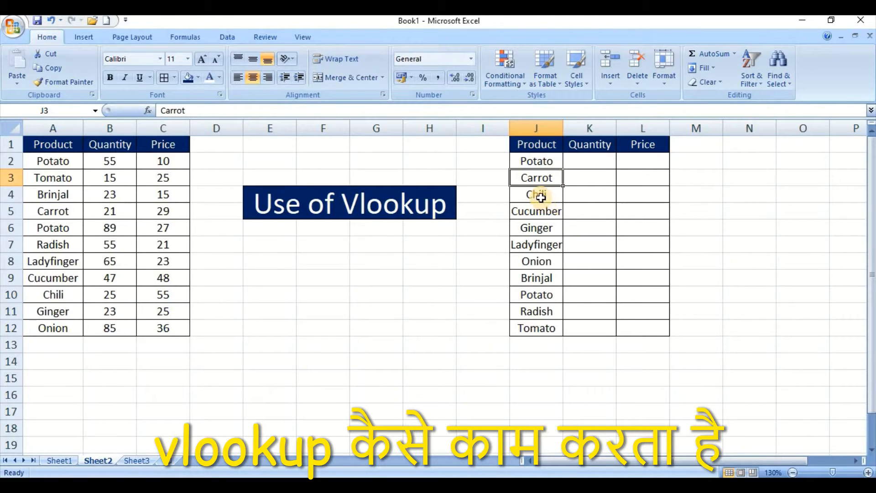
pyautogui.click(51, 161)
pyautogui.click(51, 178)
pyautogui.click(52, 197)
pyautogui.click(53, 211)
pyautogui.click(54, 228)
pyautogui.click(56, 259)
pyautogui.click(58, 292)
pyautogui.click(57, 163)
pyautogui.click(54, 205)
pyautogui.click(534, 175)
pyautogui.click(534, 163)
pyautogui.click(534, 176)
pyautogui.click(533, 162)
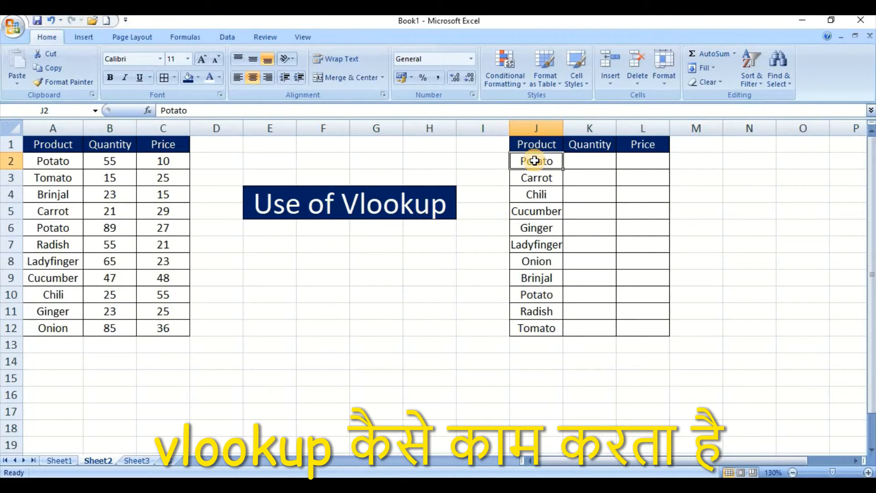
pyautogui.click(59, 159)
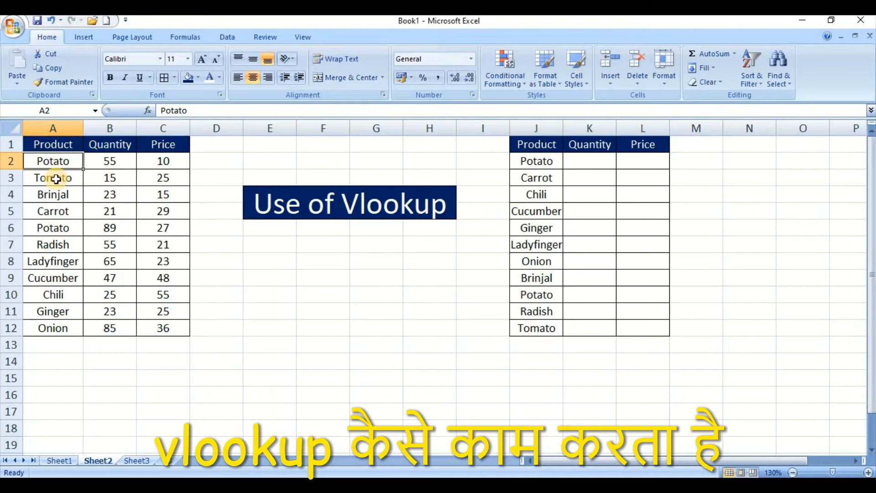
pyautogui.click(55, 179)
pyautogui.click(543, 180)
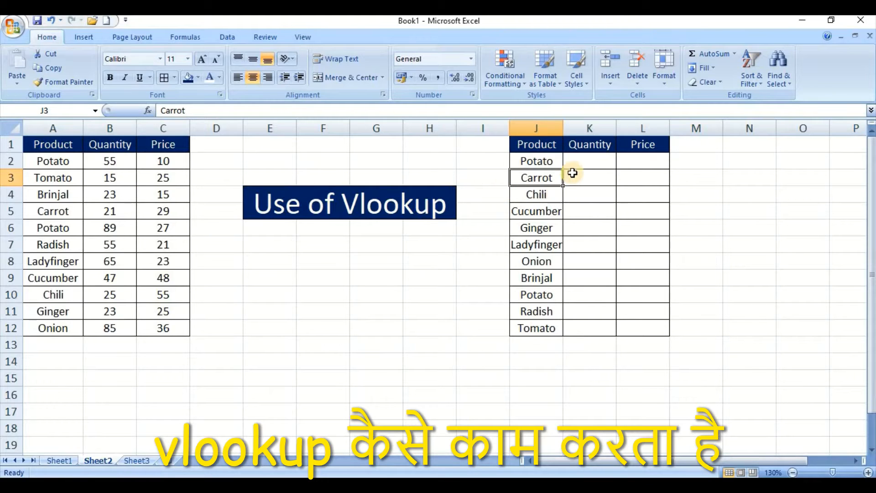
pyautogui.click(586, 146)
pyautogui.click(642, 145)
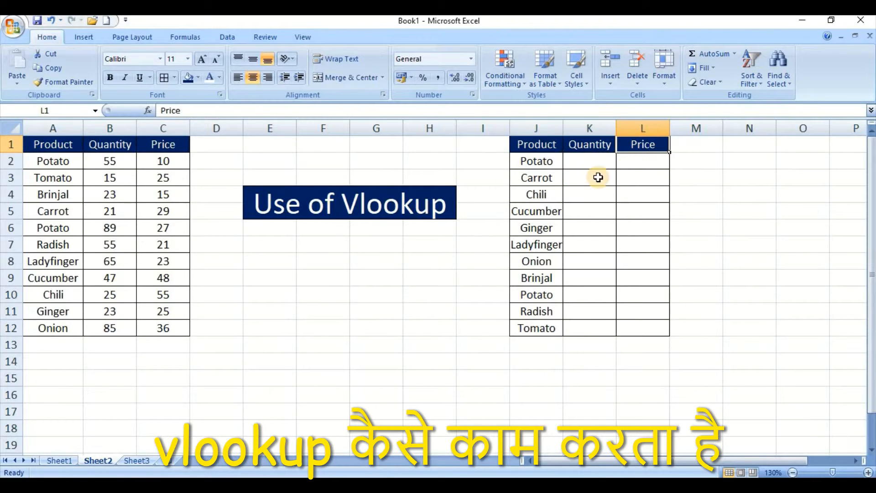
pyautogui.click(590, 162)
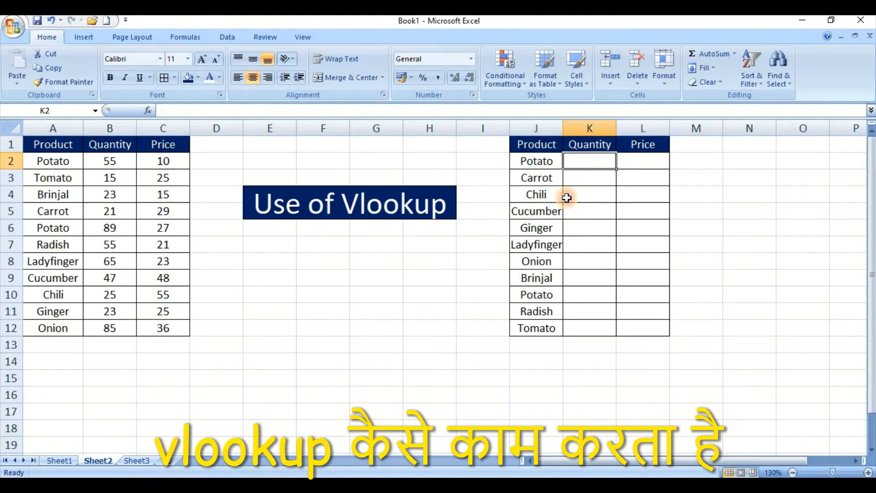
pyautogui.click(69, 145)
pyautogui.click(559, 162)
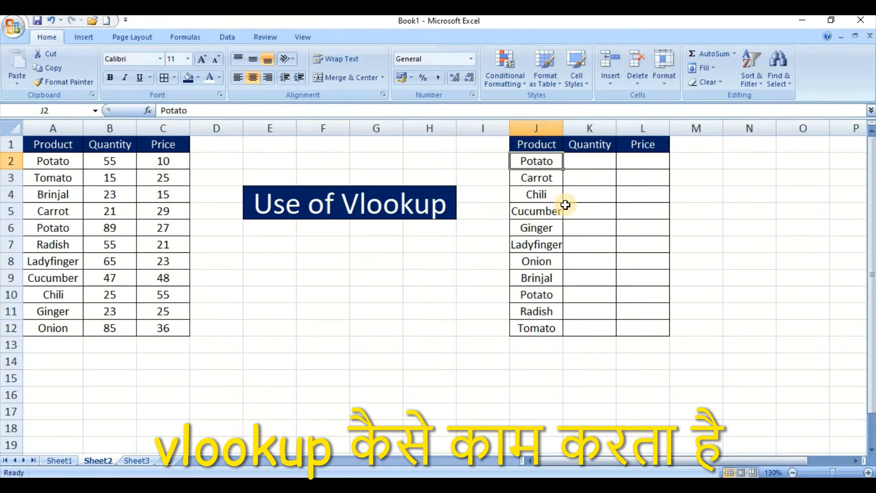
# Begin a VLOOKUP formula in K2 with J2 as the lookup value
pyautogui.click(586, 161)
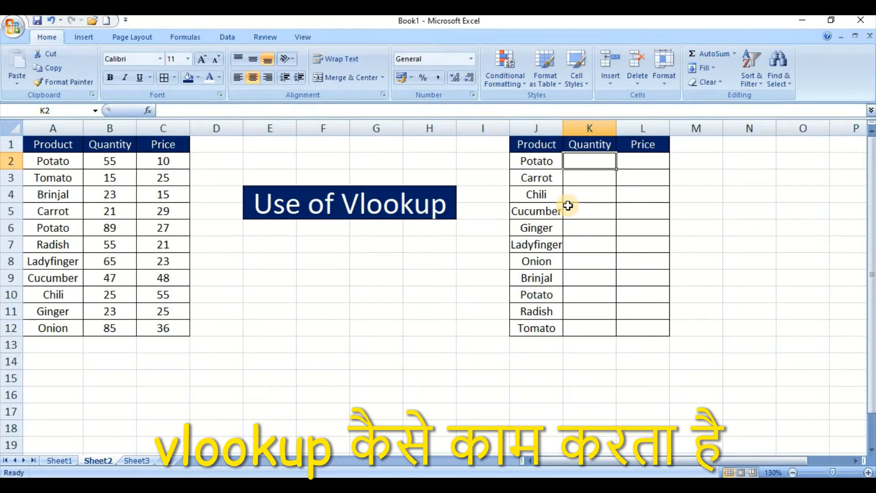
pyautogui.write('=vlookup')
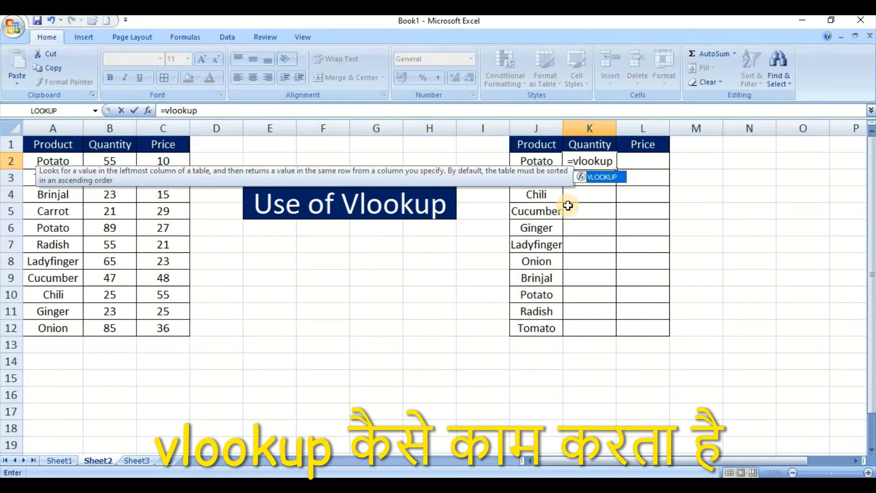
pyautogui.write('(')
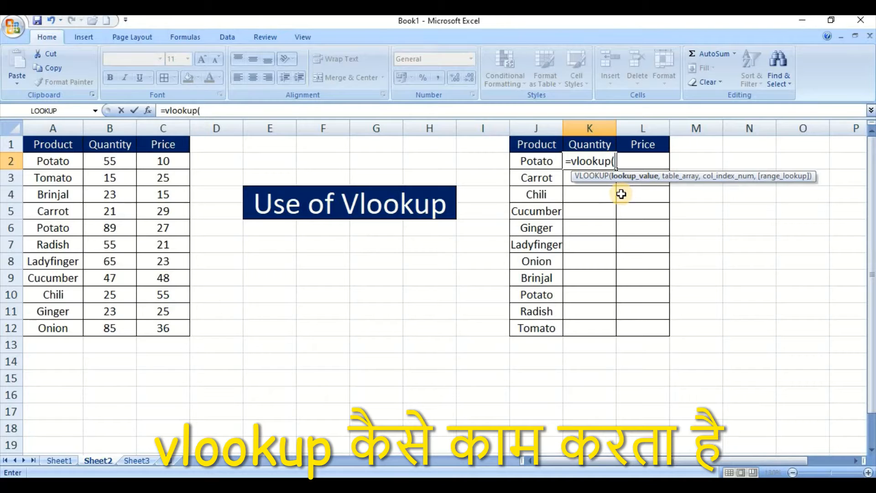
pyautogui.click(539, 163)
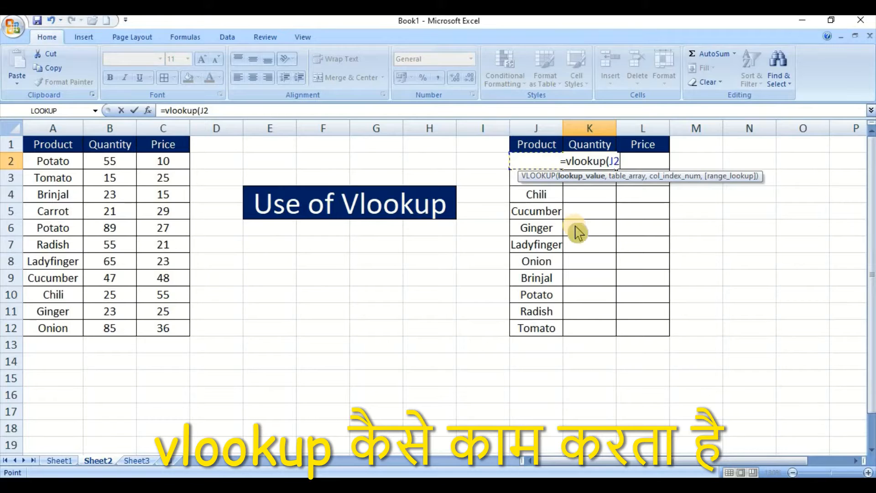
pyautogui.write(',')
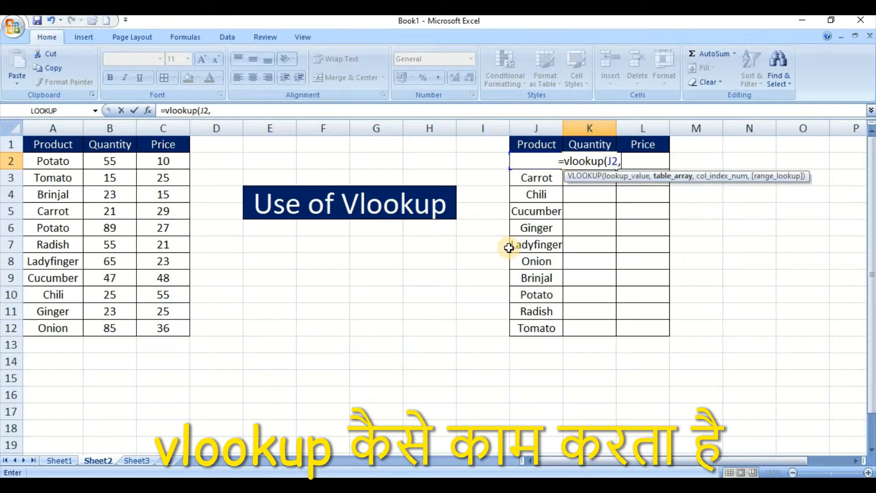
# Add the source table A1:C12 as the table array of the VLOOKUP formula in K2
pyautogui.click(51, 142)
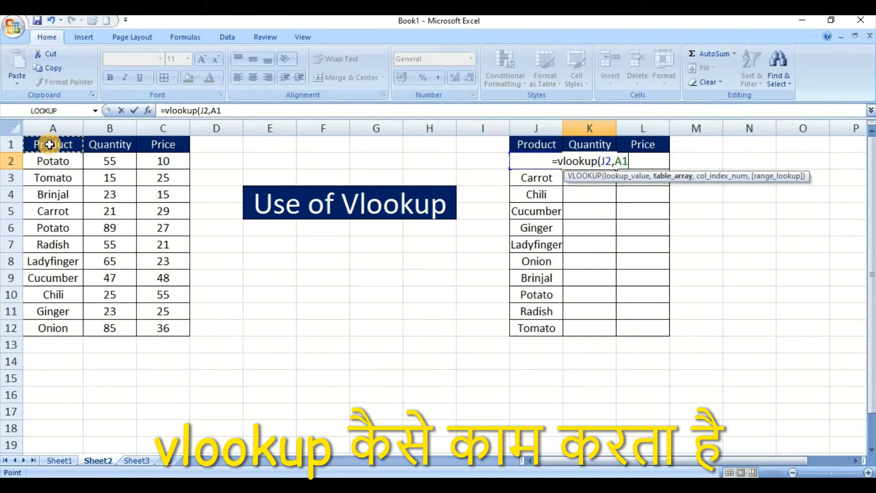
pyautogui.hotkey('shift', 'Right')
pyautogui.hotkey('shift', 'Right')
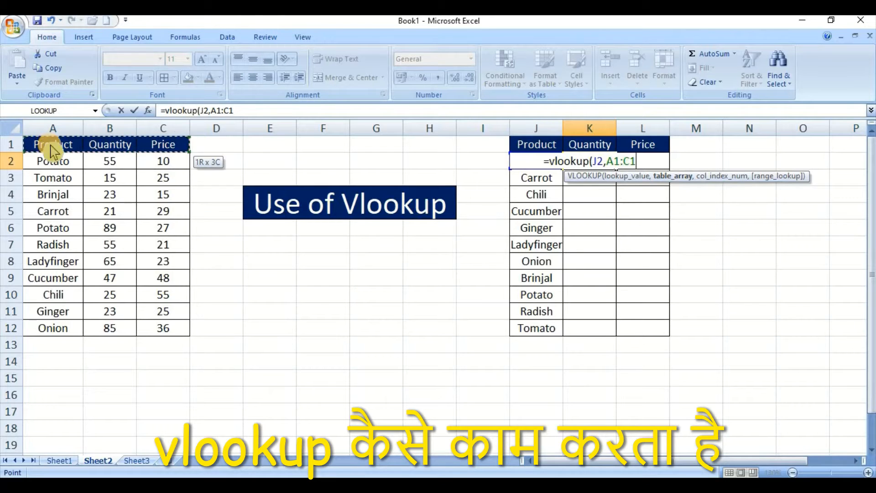
pyautogui.hotkey('ctrl', 'shift', 'Down')
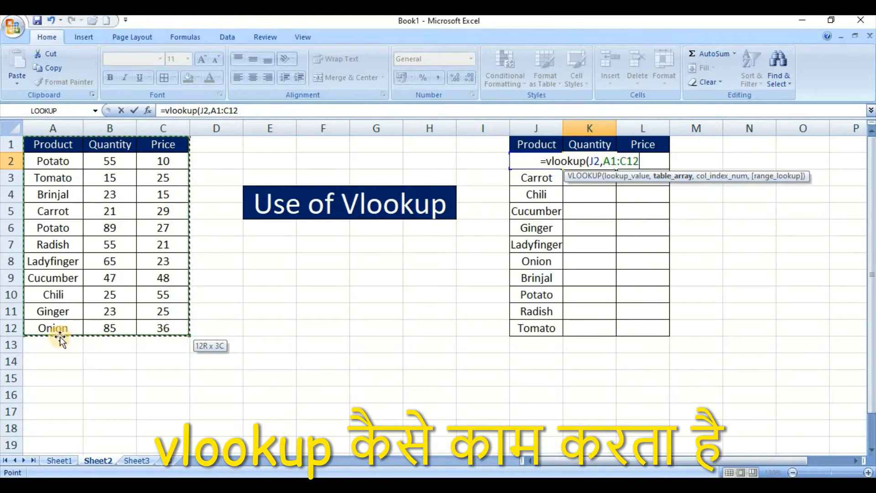
pyautogui.click(639, 156)
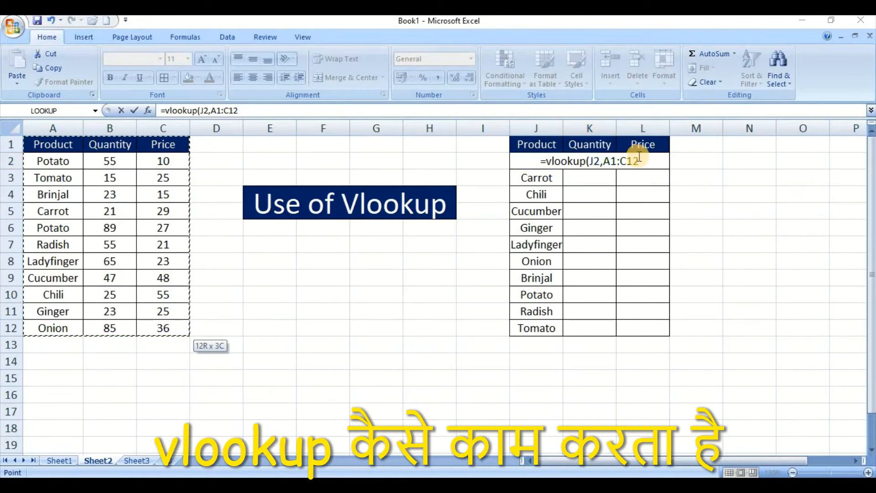
pyautogui.click(646, 158)
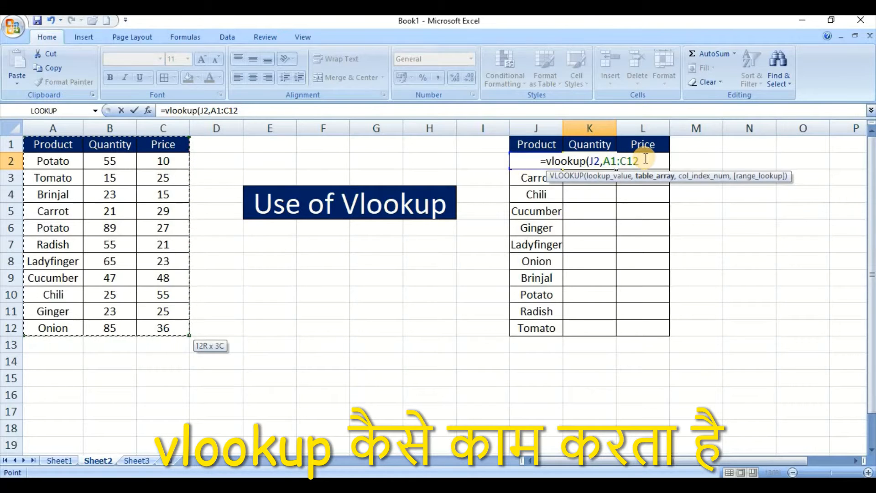
pyautogui.write(',')
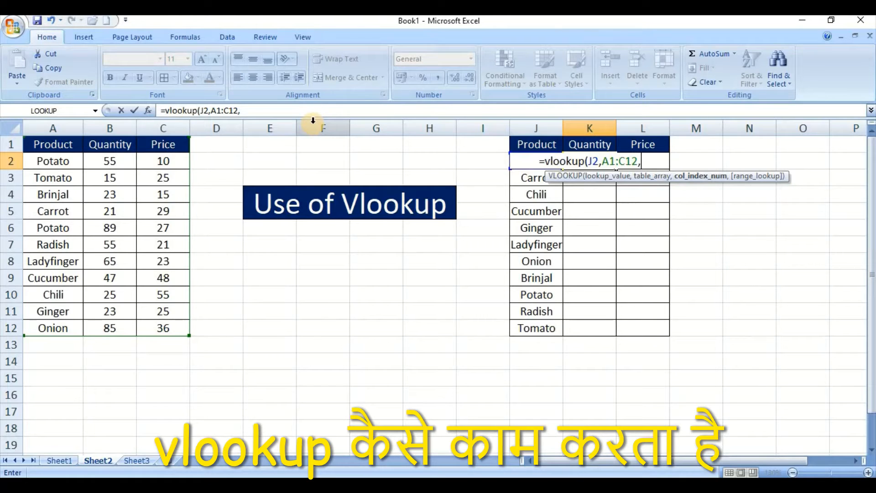
# Complete the K2 formula with column index 2 and range lookup 0 for an exact match
pyautogui.write('2')
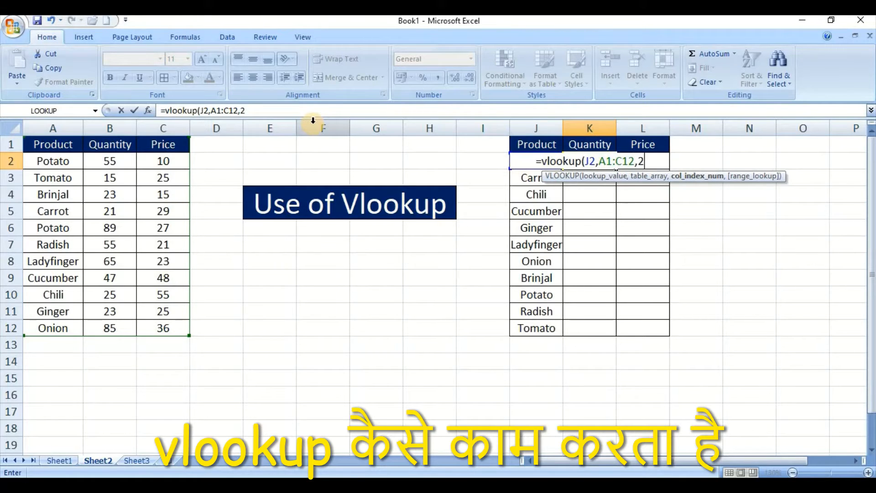
pyautogui.write(',')
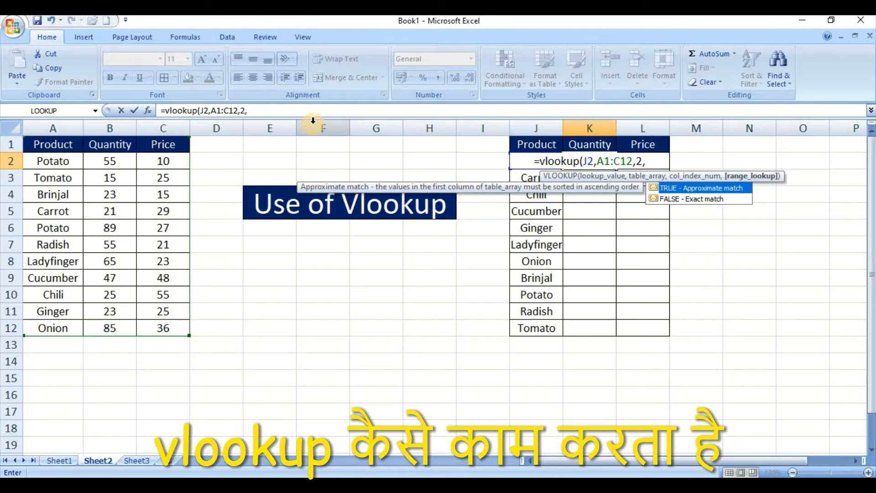
pyautogui.write('0')
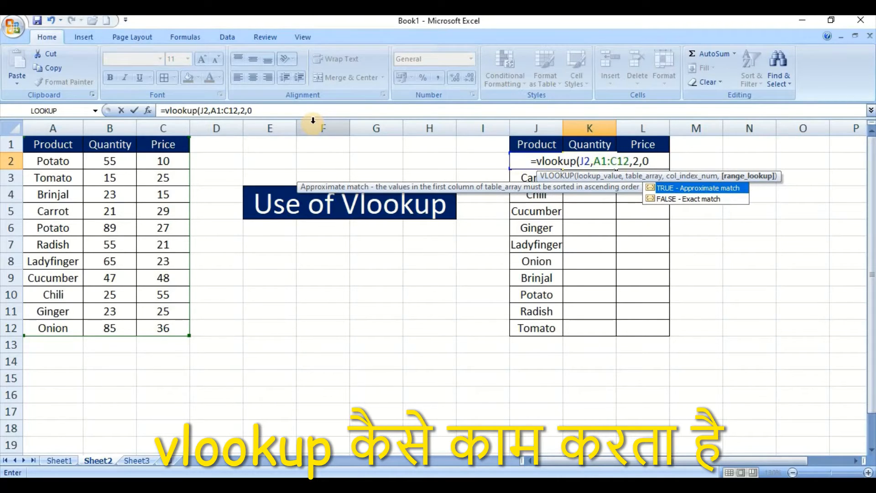
pyautogui.write(')')
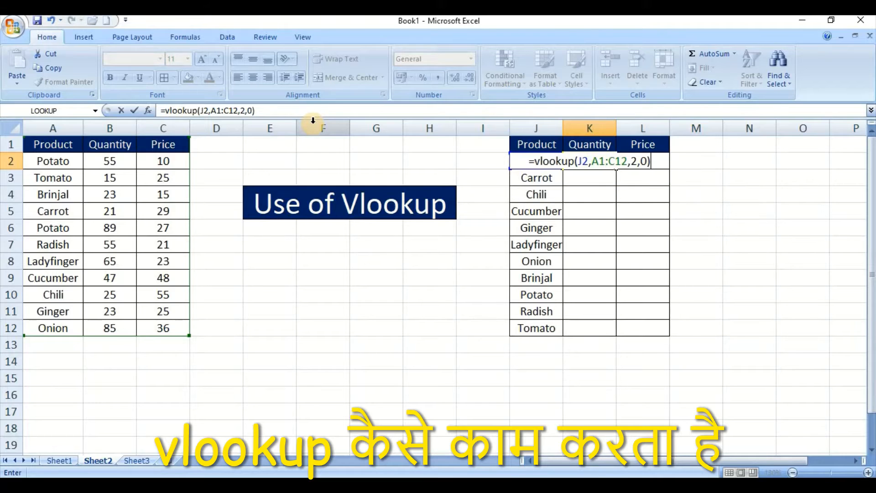
pyautogui.press('Return')
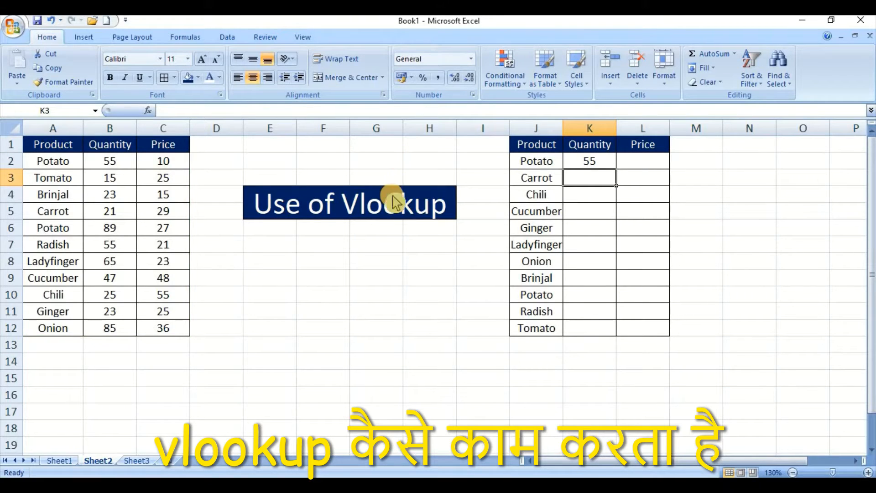
# Review the lookup formula in K2 and compare the duplicate Potato rows in both tables
pyautogui.click(586, 159)
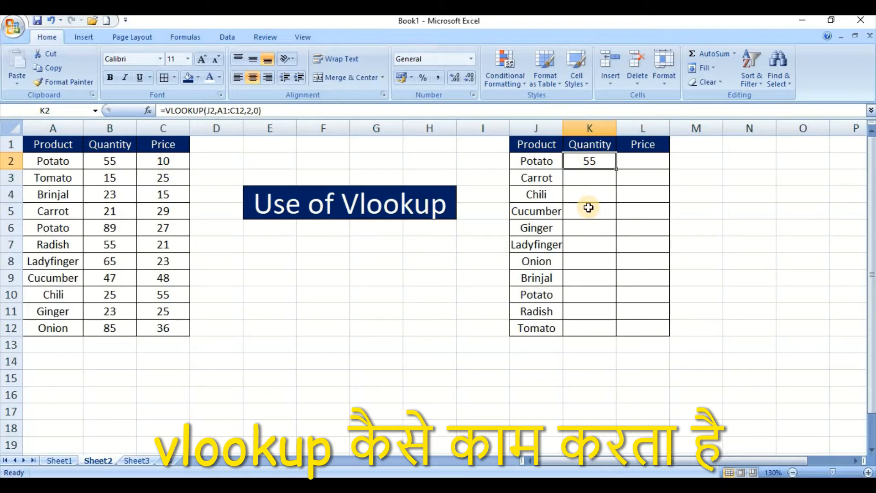
pyautogui.click(588, 183)
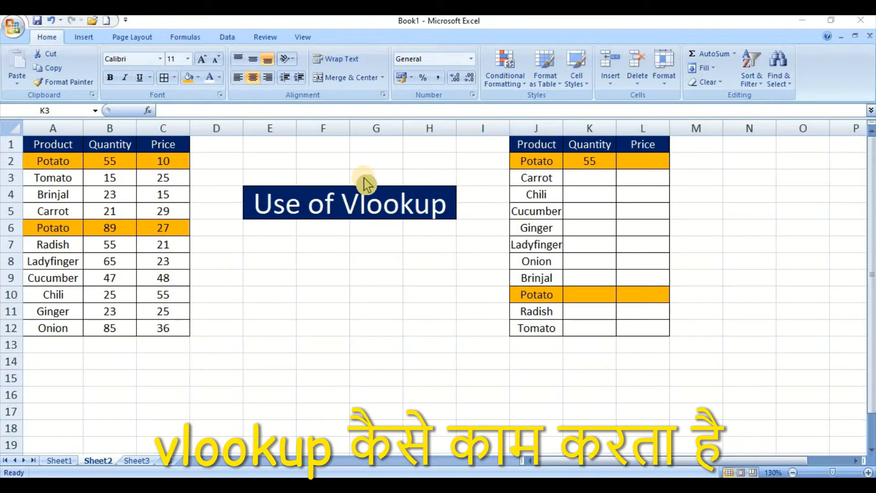
pyautogui.click(57, 163)
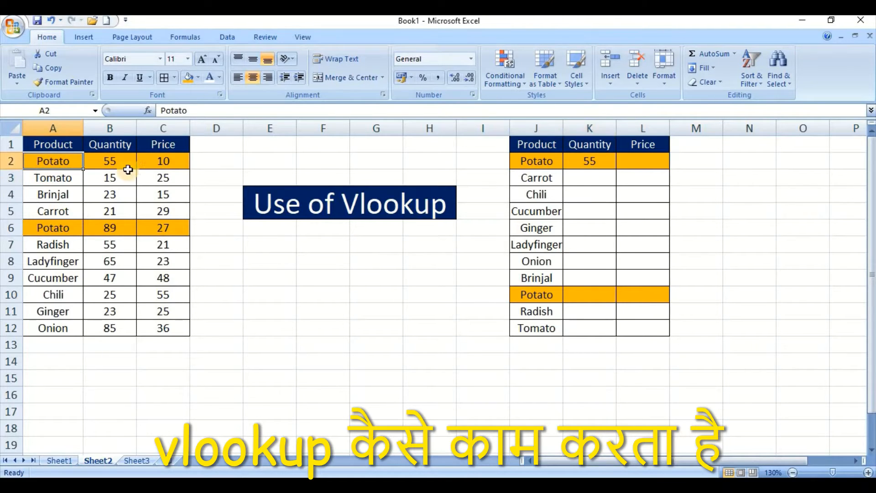
pyautogui.click(113, 160)
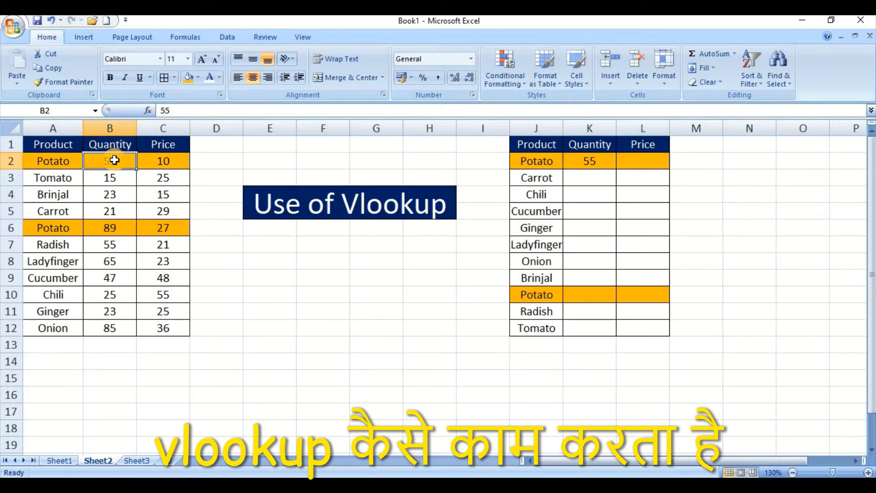
pyautogui.moveTo(49, 230); pyautogui.dragTo(117, 231)
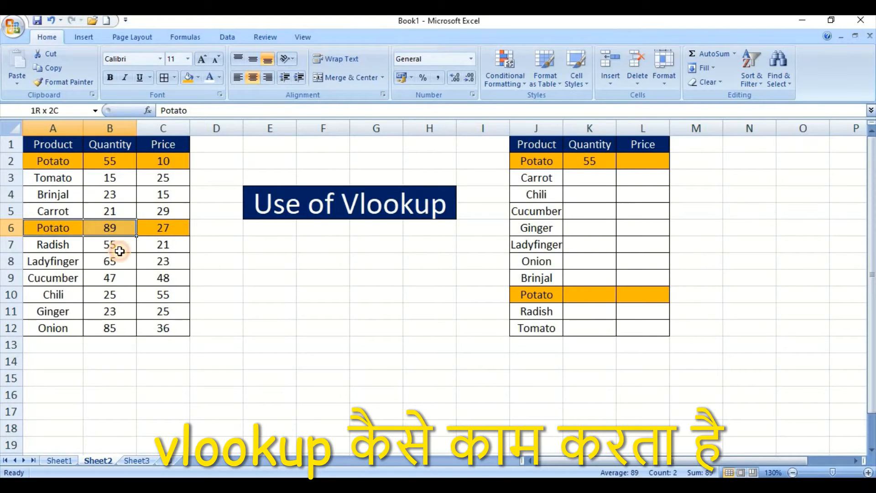
pyautogui.click(179, 245)
pyautogui.click(554, 162)
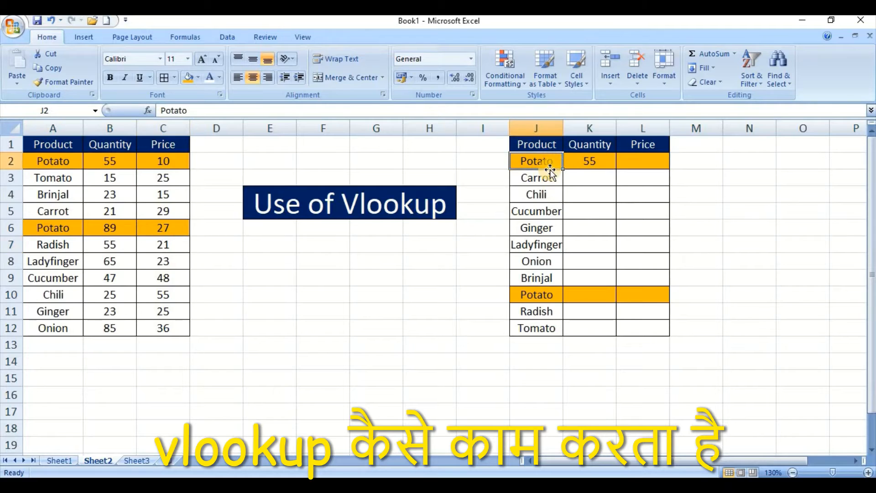
pyautogui.click(539, 295)
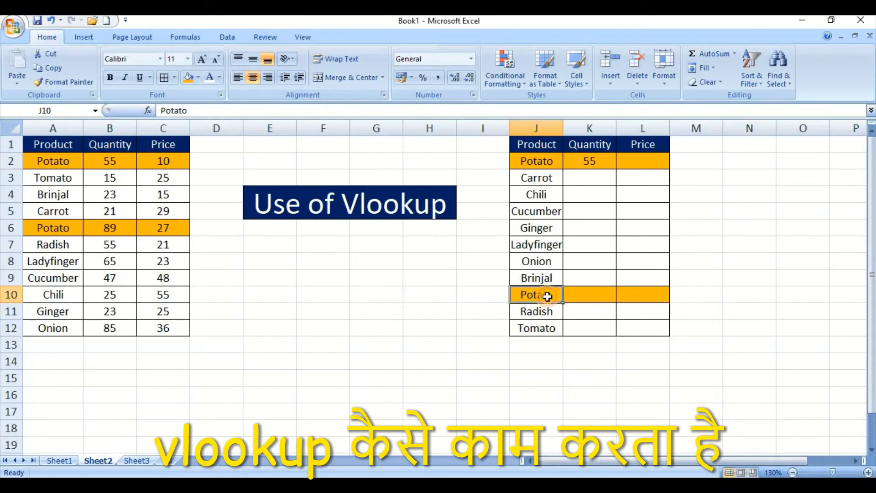
# Begin a VLOOKUP formula in K10 with J10 as the lookup value and A1:C12 as the table array
pyautogui.click(583, 295)
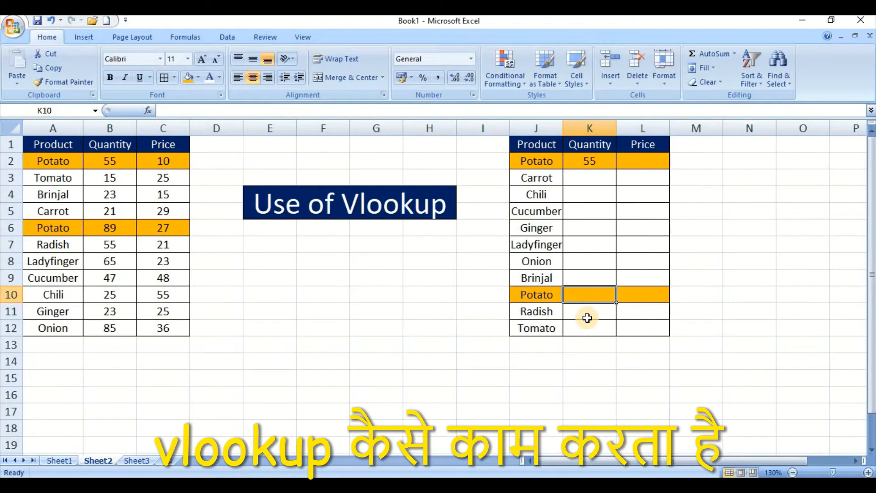
pyautogui.write('=vlookup')
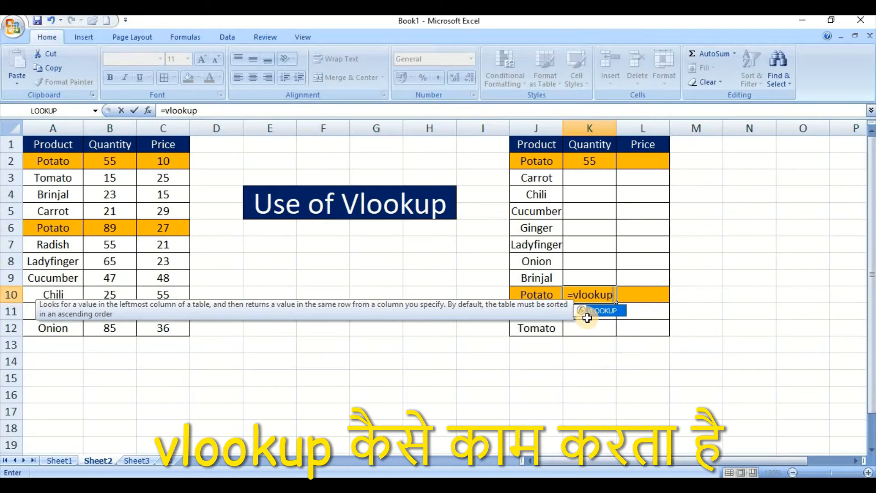
pyautogui.write('(')
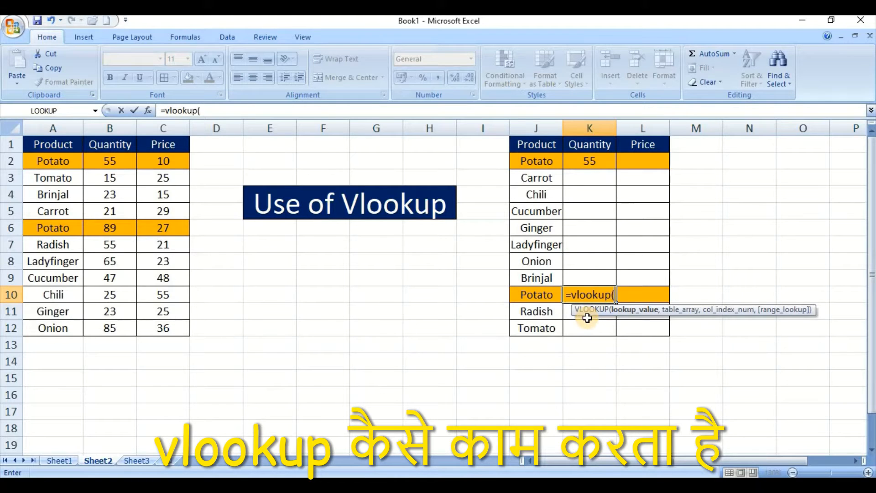
pyautogui.click(540, 295)
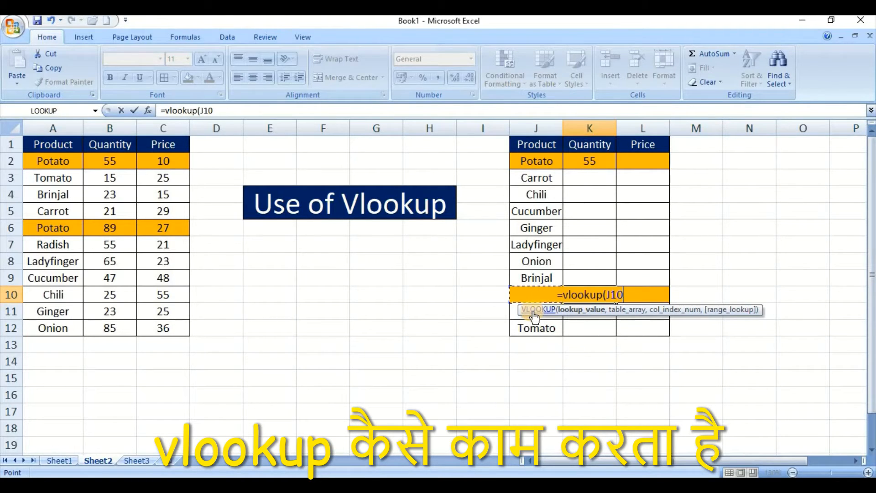
pyautogui.write(',')
pyautogui.moveTo(57, 144); pyautogui.dragTo(185, 332)
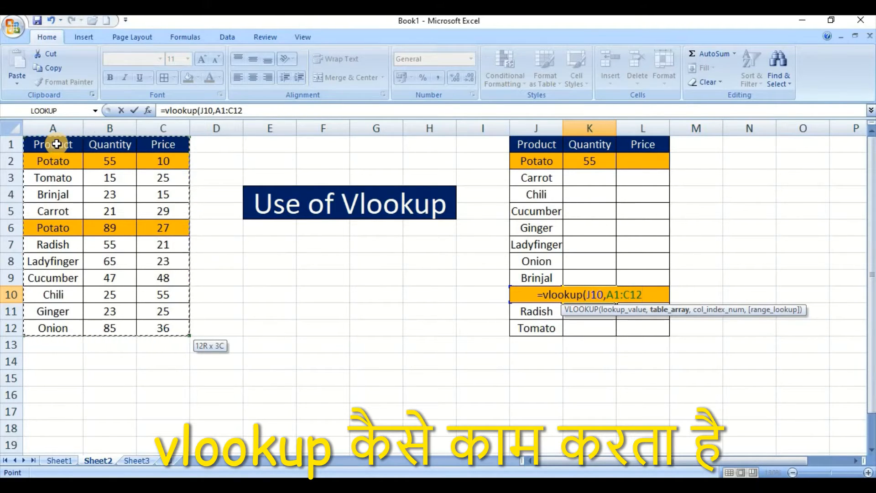
# Complete the K10 formula with column index 2 and range lookup 0 for an exact match
pyautogui.write(',')
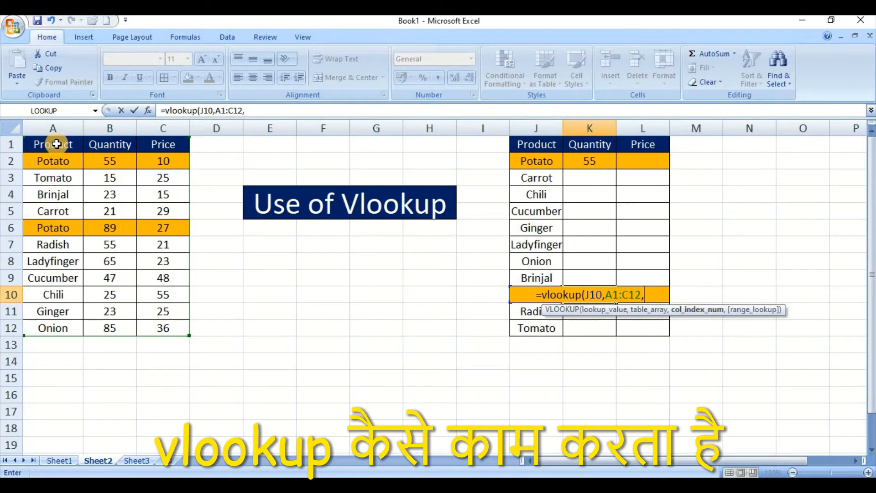
pyautogui.write('2')
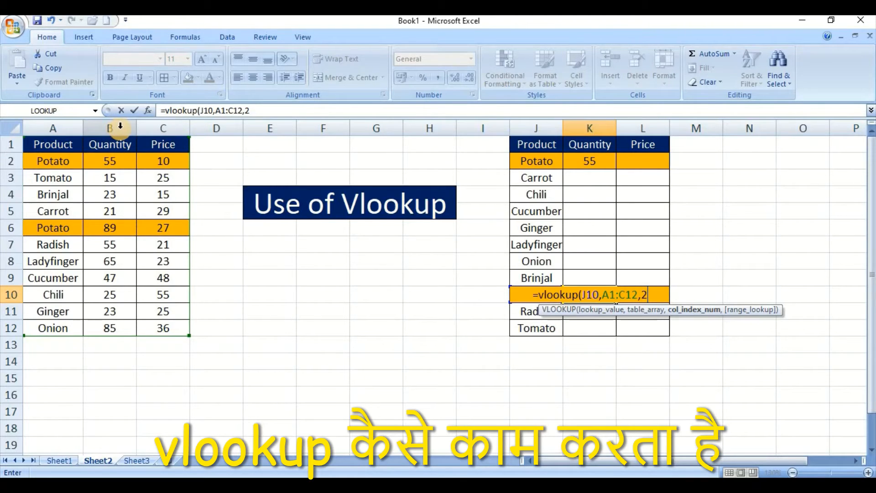
pyautogui.write(',0')
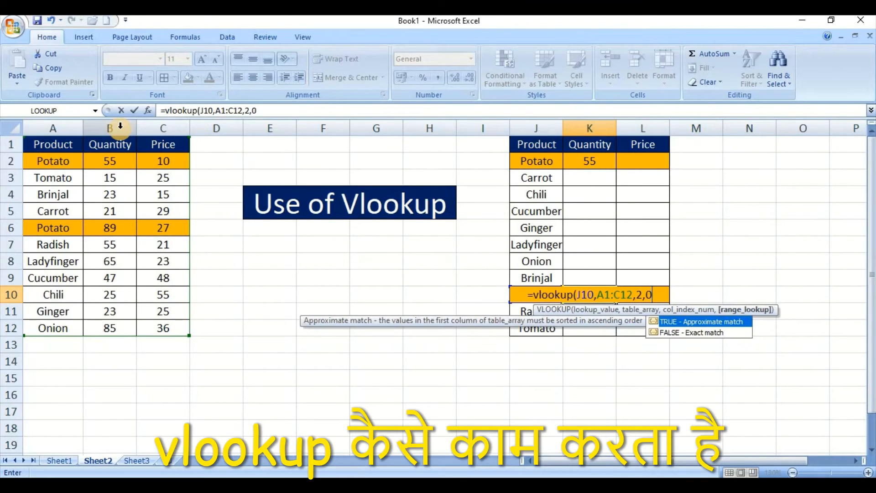
pyautogui.press('Return')
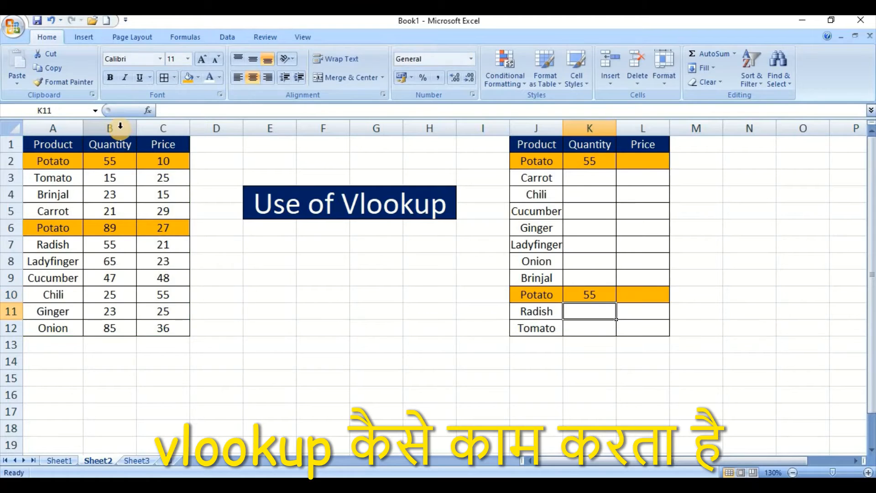
# Compare the lookup results in K10 and K2 with the quantities of both Potato rows in the source table
pyautogui.click(597, 297)
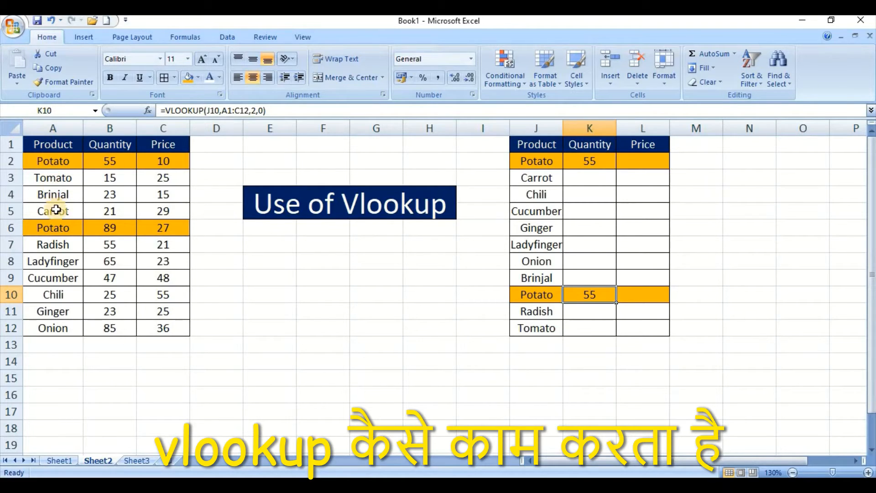
pyautogui.click(47, 164)
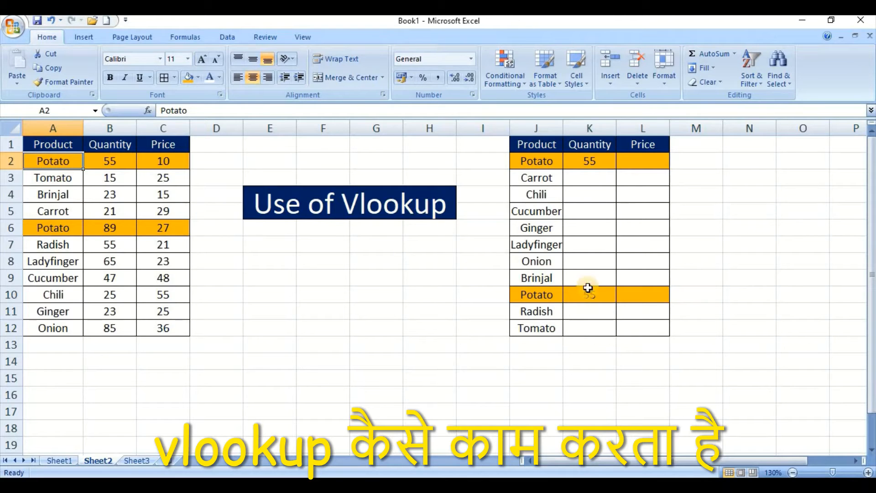
pyautogui.click(588, 297)
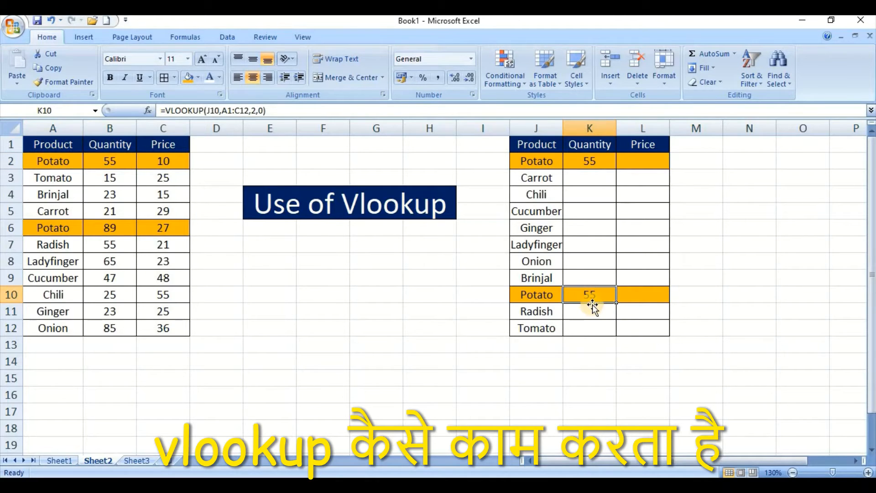
pyautogui.click(108, 166)
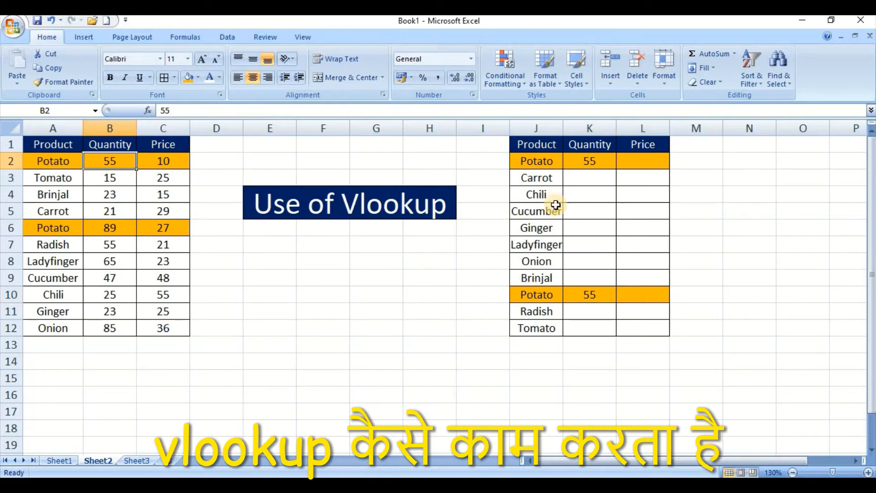
pyautogui.click(582, 164)
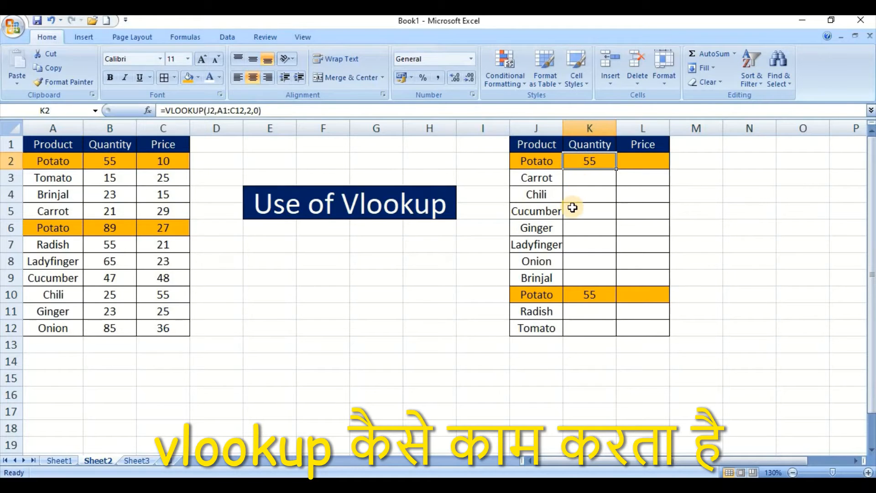
pyautogui.click(118, 228)
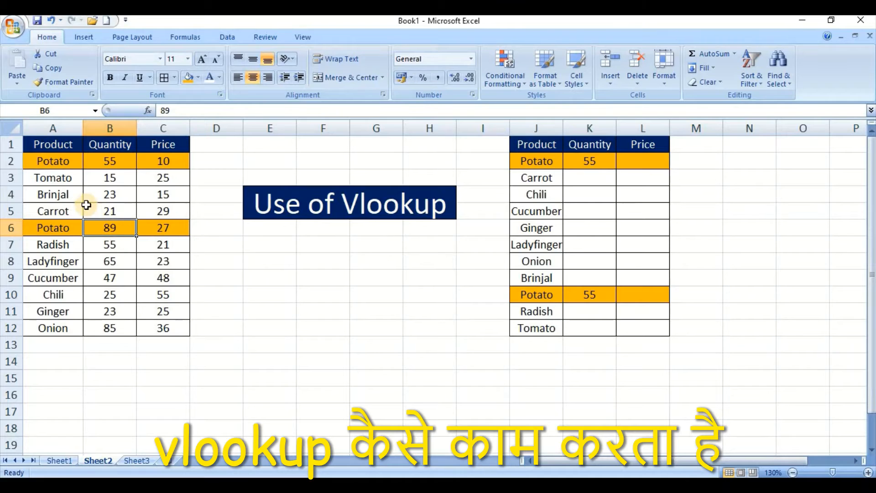
# Clear the first Potato entry in A2 to test the lookups, and undo the deletion
pyautogui.click(54, 165)
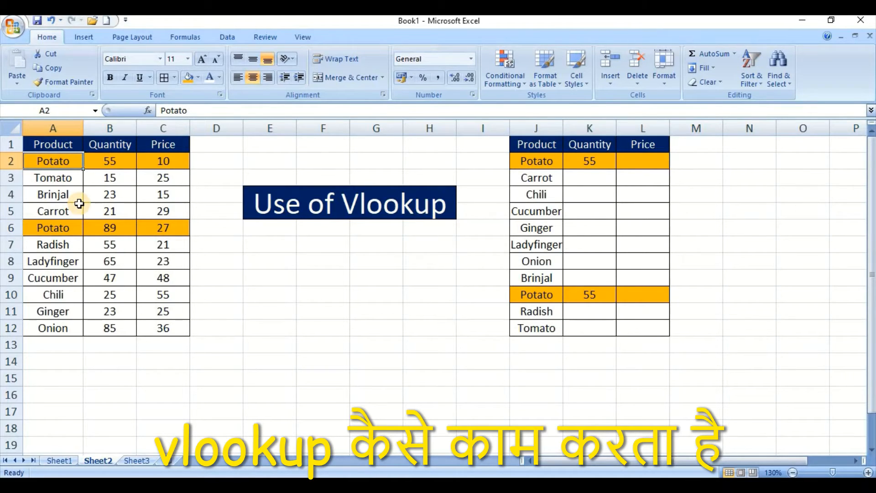
pyautogui.press('Delete')
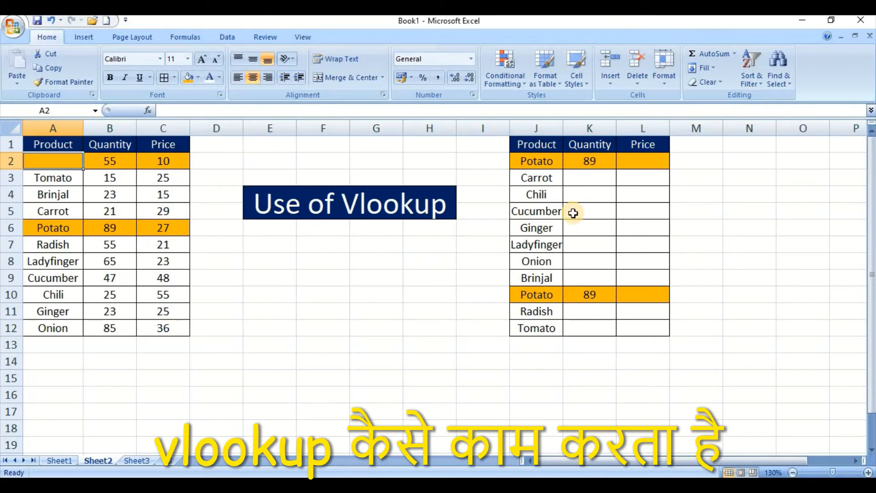
pyautogui.hotkey('ctrl', 'z')
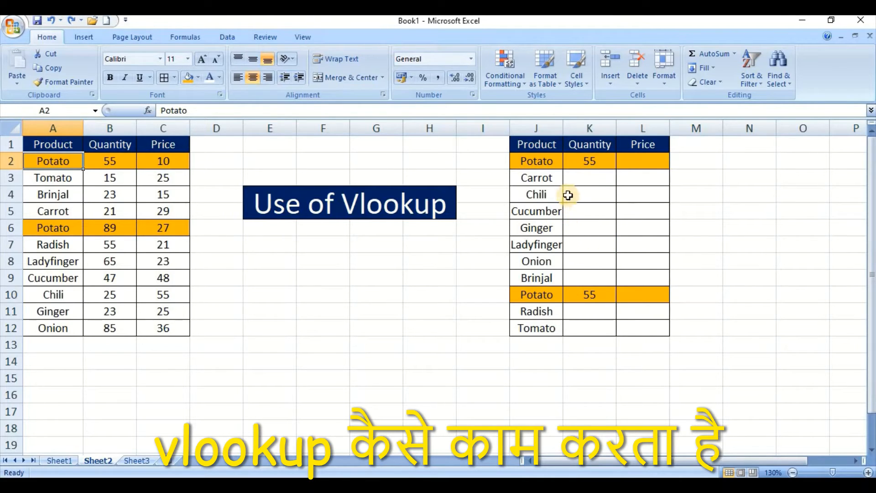
pyautogui.click(550, 176)
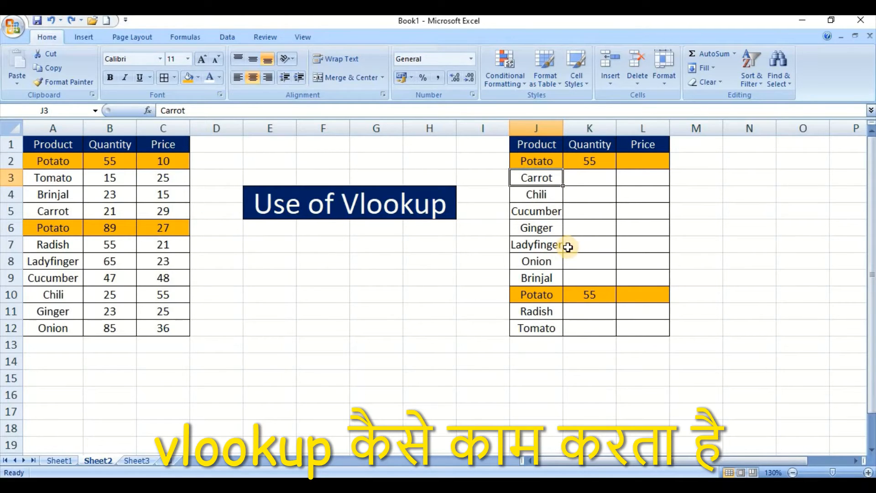
pyautogui.click(590, 163)
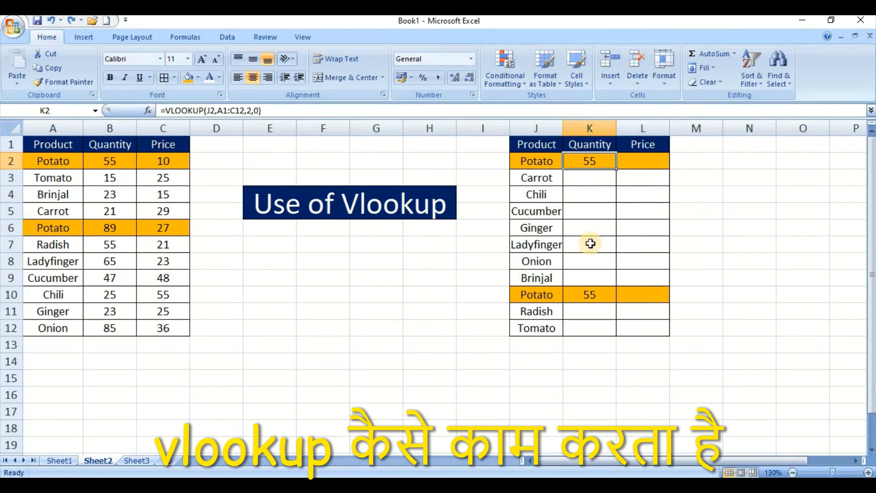
pyautogui.keyDown('shift'); pyautogui.click(600, 326); pyautogui.keyUp('shift')
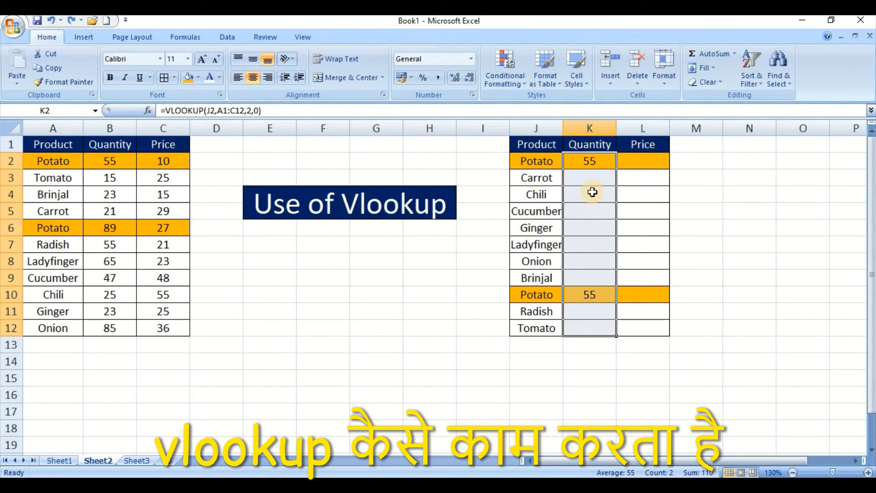
# Make the table array in the K2 VLOOKUP formula absolute as $A$1:$C$12
pyautogui.click(588, 163)
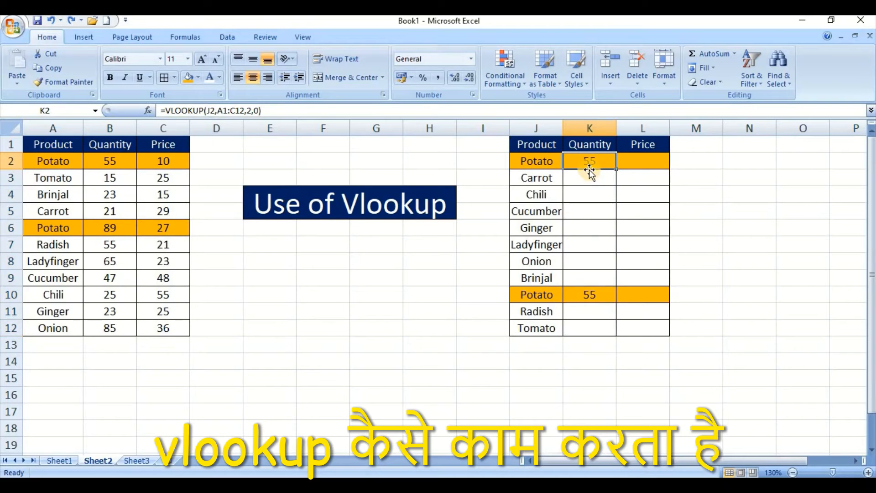
pyautogui.click(225, 111)
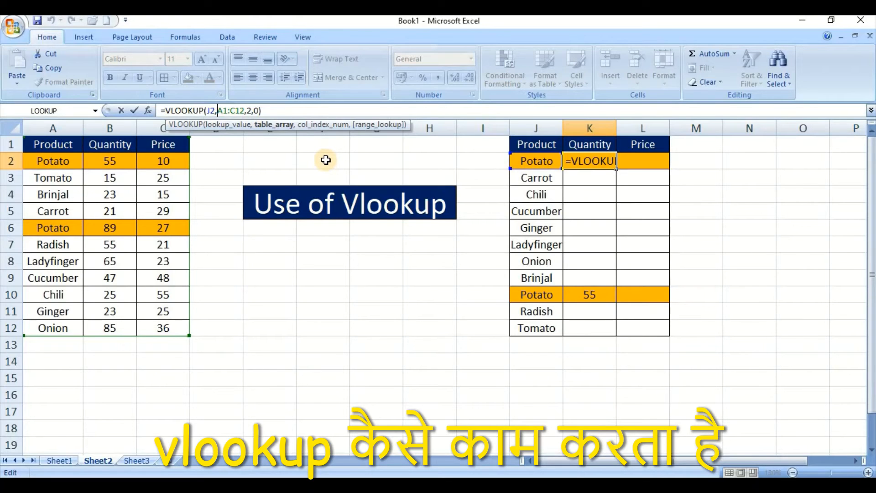
pyautogui.press('F4')
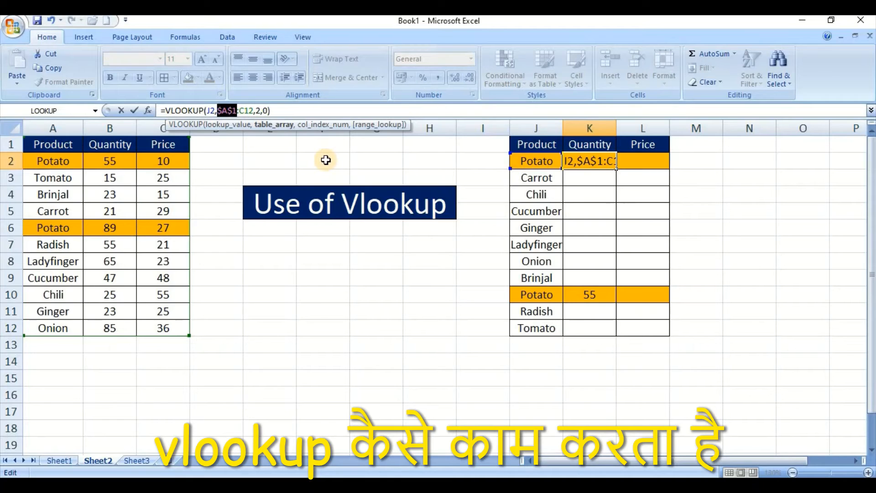
pyautogui.click(245, 111)
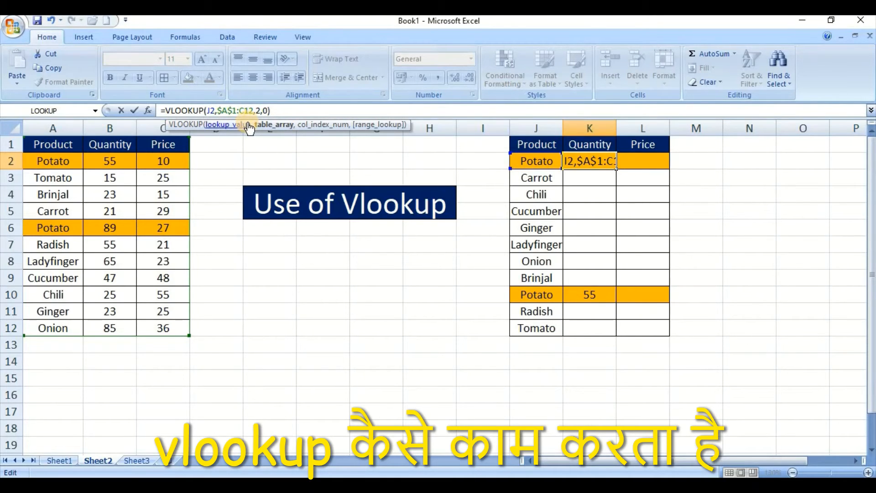
pyautogui.press('F4')
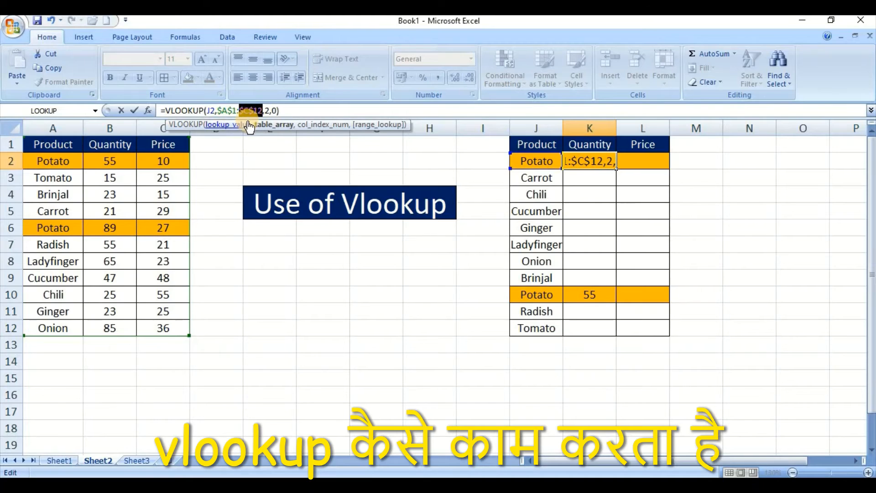
pyautogui.click(269, 110)
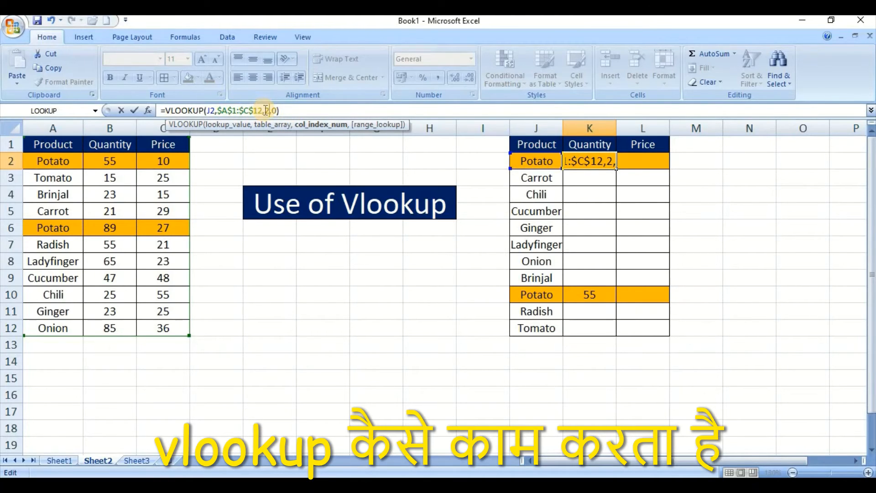
pyautogui.press('Return')
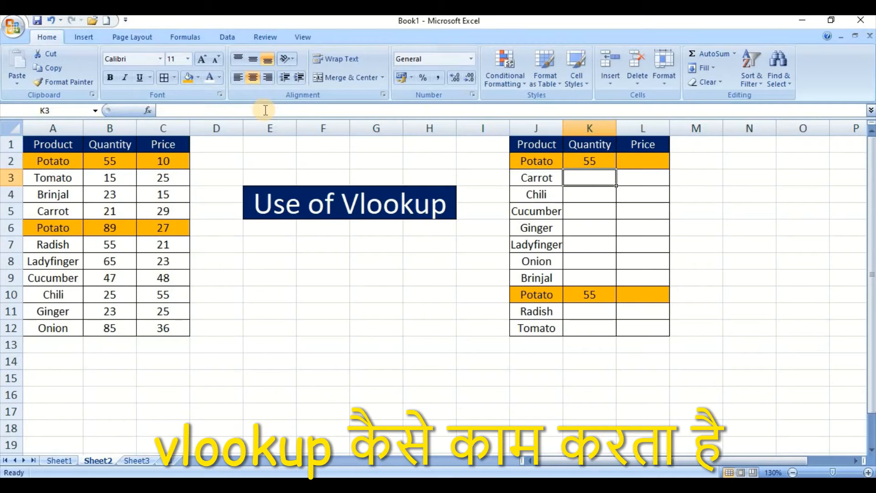
# Fill the K2 formula down through K12 to fetch the quantities for all products
pyautogui.click(590, 162)
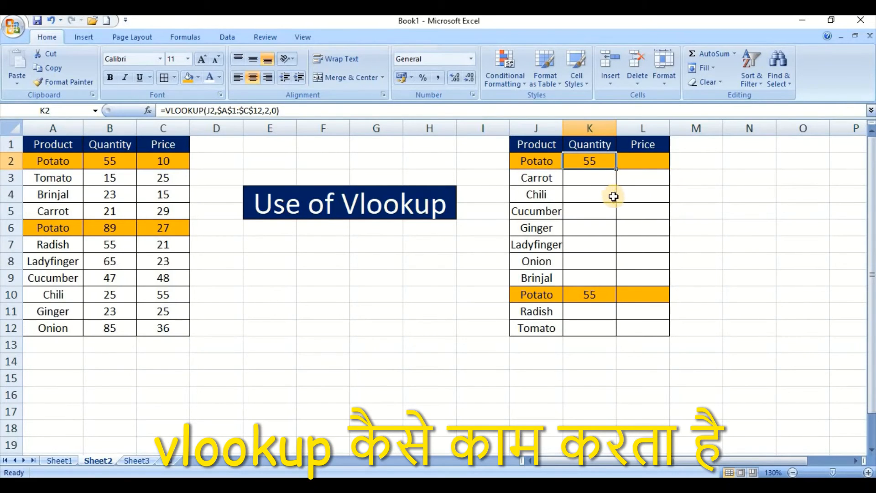
pyautogui.keyDown('shift'); pyautogui.click(596, 331); pyautogui.keyUp('shift')
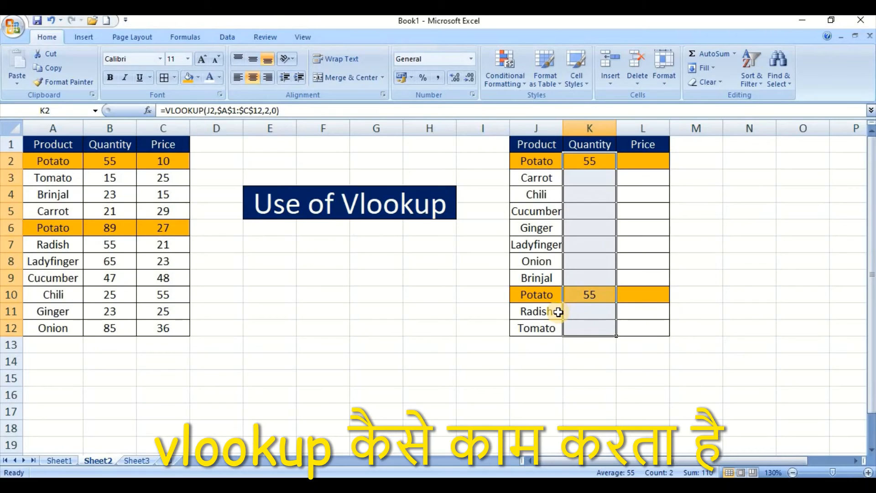
pyautogui.hotkey('ctrl', 'd')
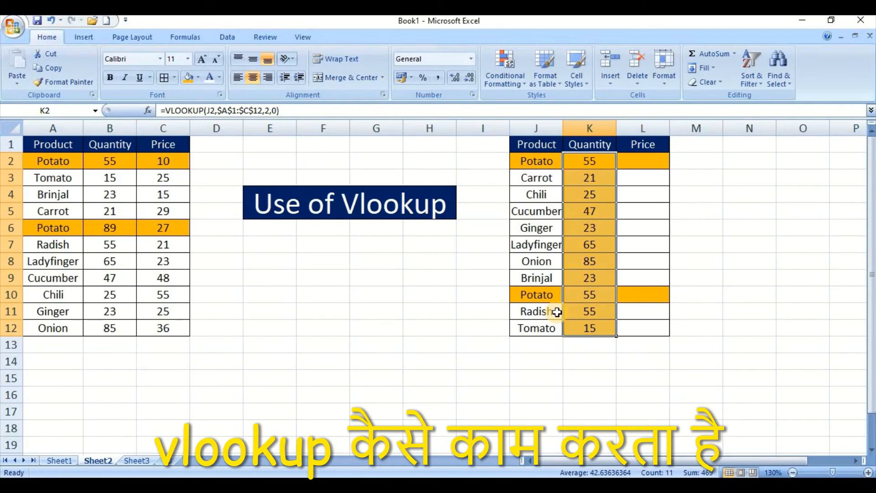
# Check the fetched Carrot and Chili quantities in K3 and K4 against their rows in the source table
pyautogui.click(587, 178)
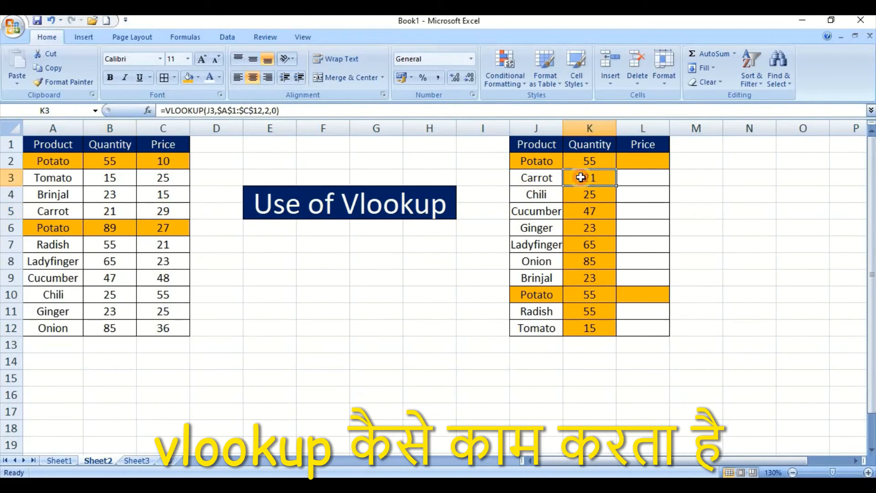
pyautogui.click(57, 211)
pyautogui.click(117, 212)
pyautogui.click(584, 173)
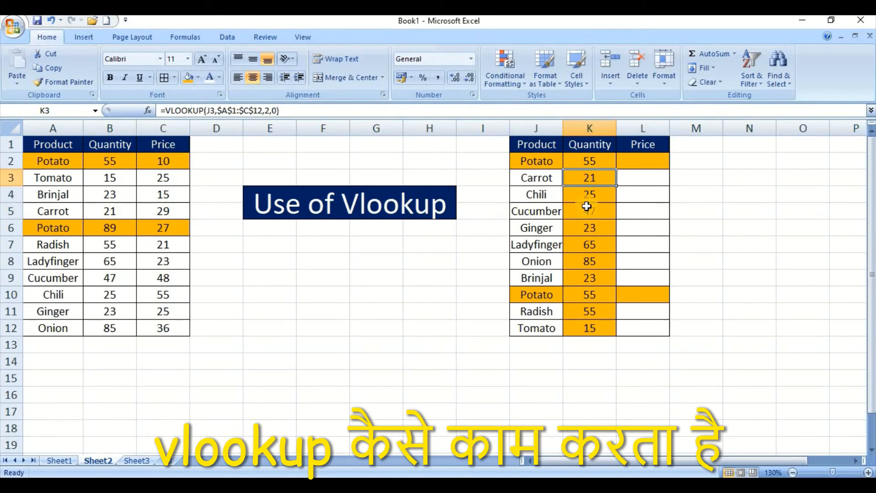
pyautogui.click(537, 196)
pyautogui.click(588, 196)
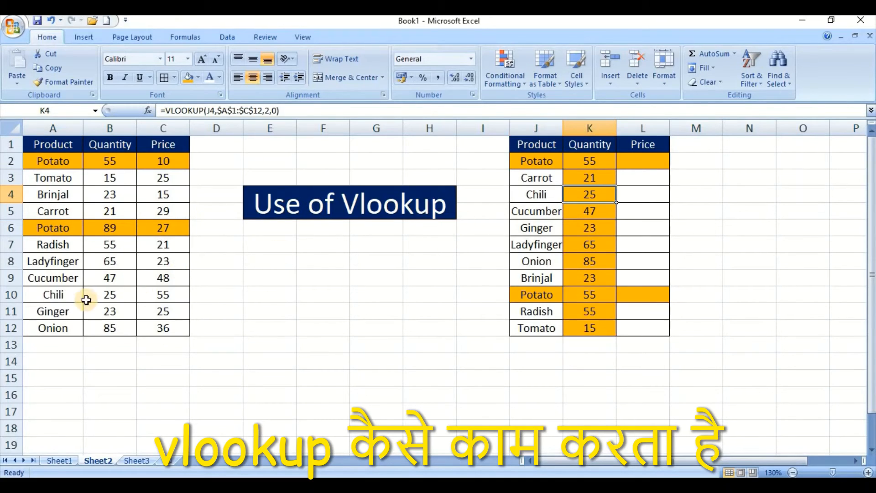
pyautogui.click(79, 298)
pyautogui.click(124, 295)
pyautogui.click(600, 179)
pyautogui.click(121, 290)
pyautogui.click(595, 198)
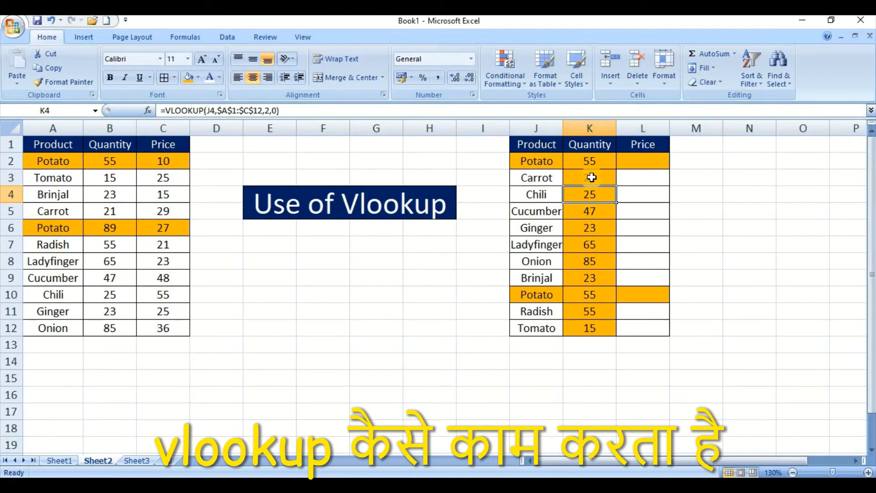
# Change the second table's Quantity header in K1 to Price
pyautogui.click(589, 145)
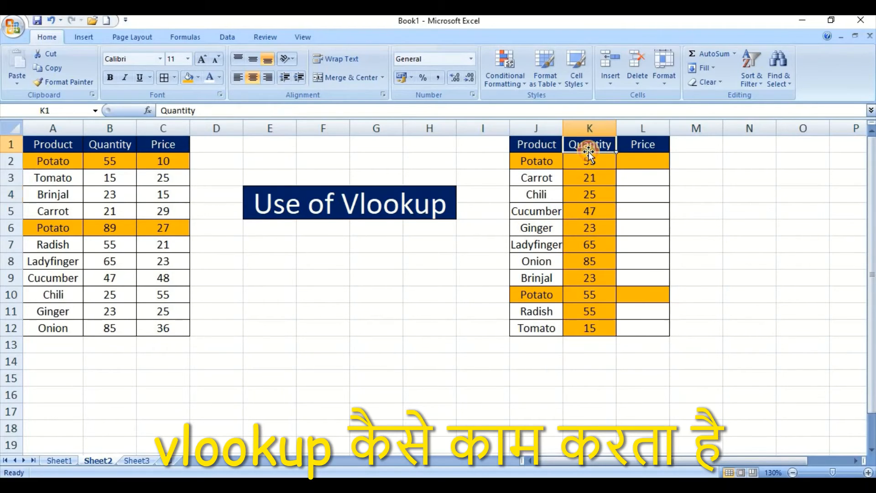
pyautogui.write('P')
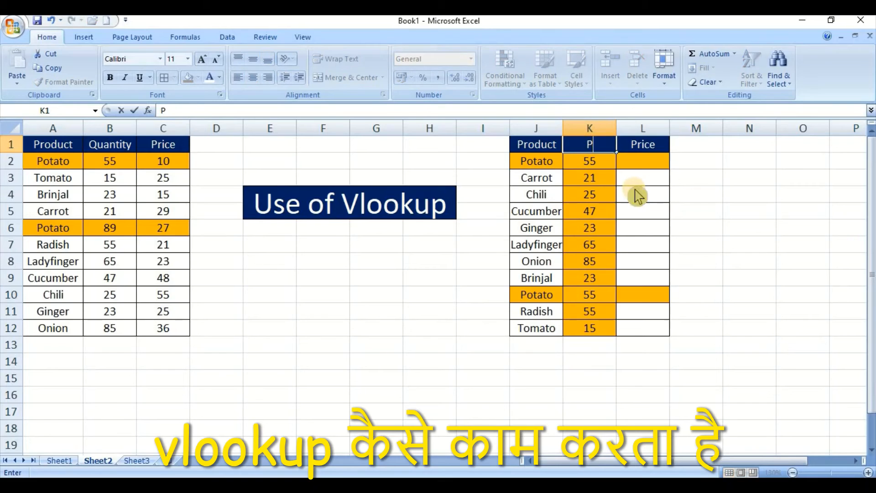
pyautogui.write('rice')
pyautogui.press('Return')
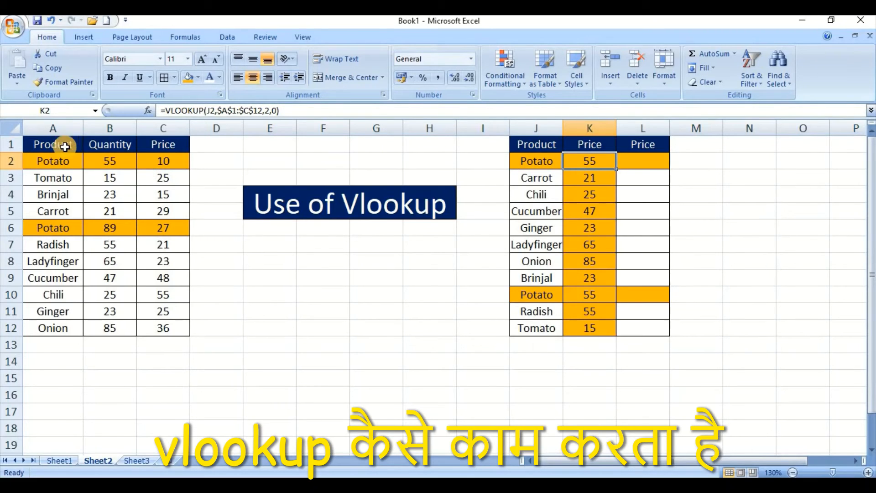
# Clear the quantity formula in K2 and start a new VLOOKUP there with J2 as the lookup value
pyautogui.press('Delete')
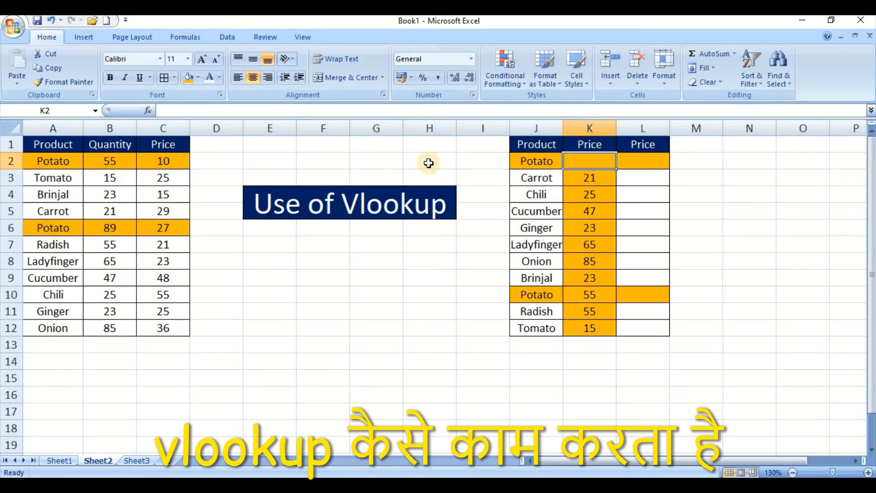
pyautogui.write('=')
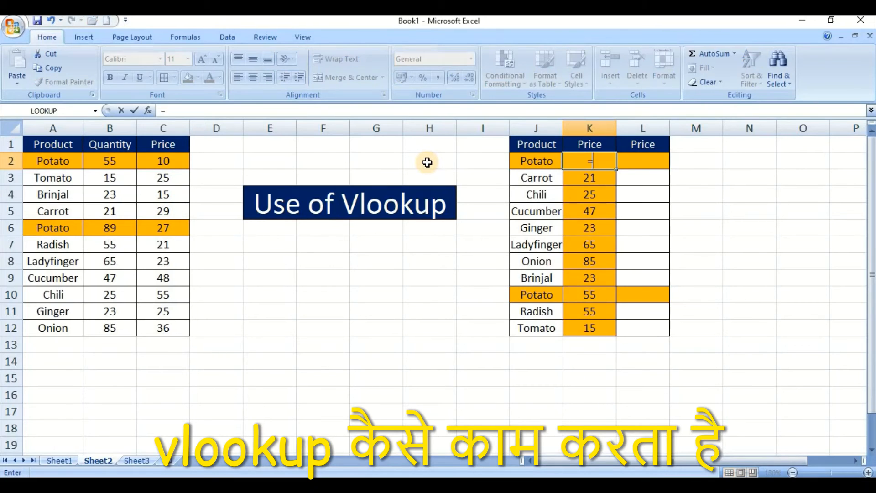
pyautogui.write('vlookup')
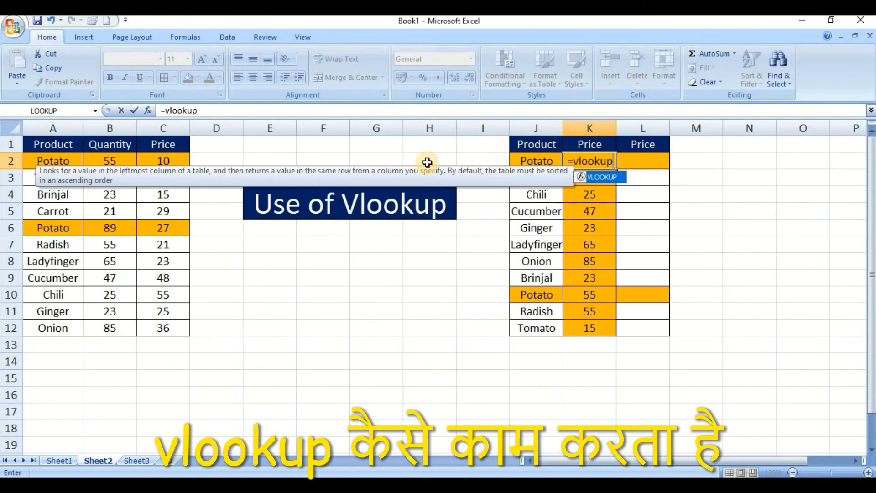
pyautogui.write('(')
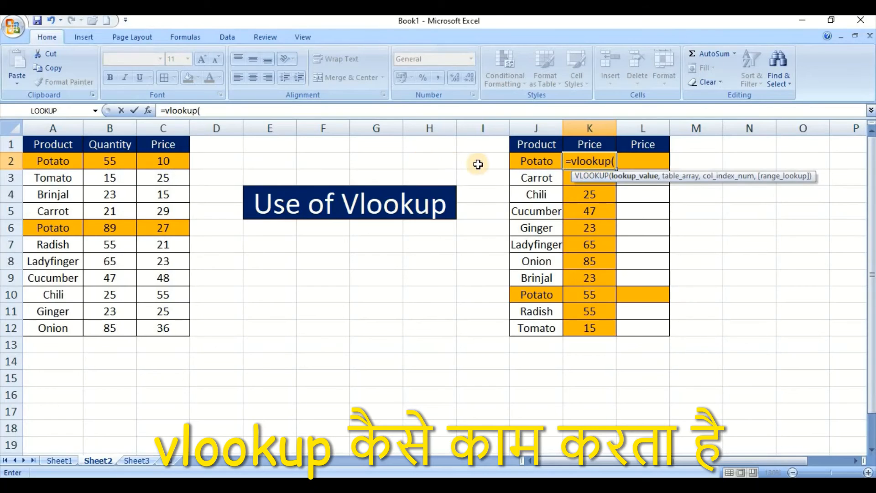
pyautogui.click(521, 163)
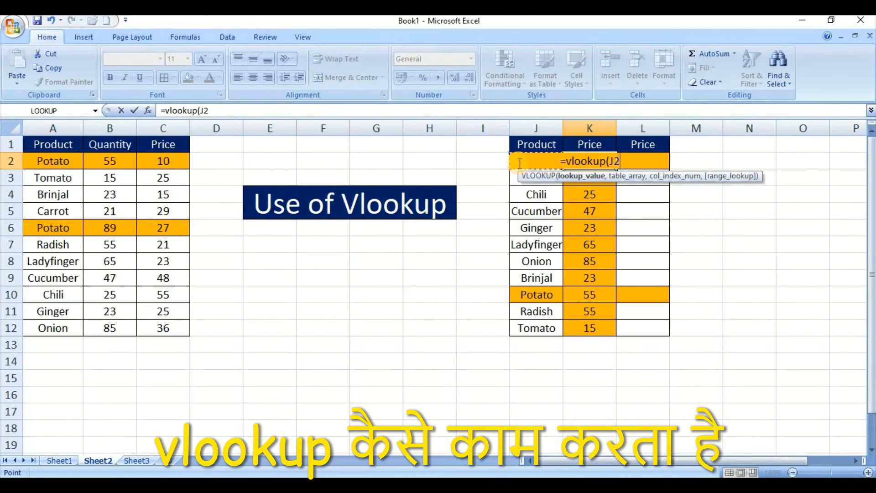
pyautogui.write(',')
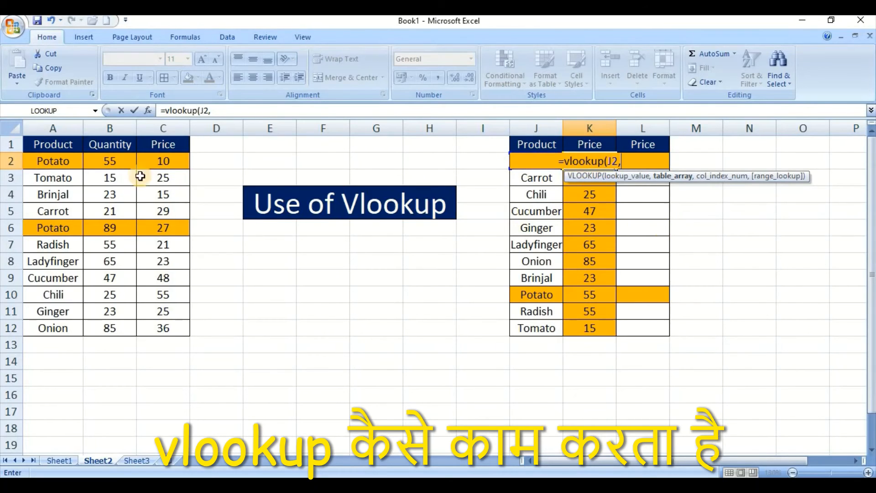
# Set the VLOOKUP's table array to the whole source table, A1:C12
pyautogui.click(46, 146)
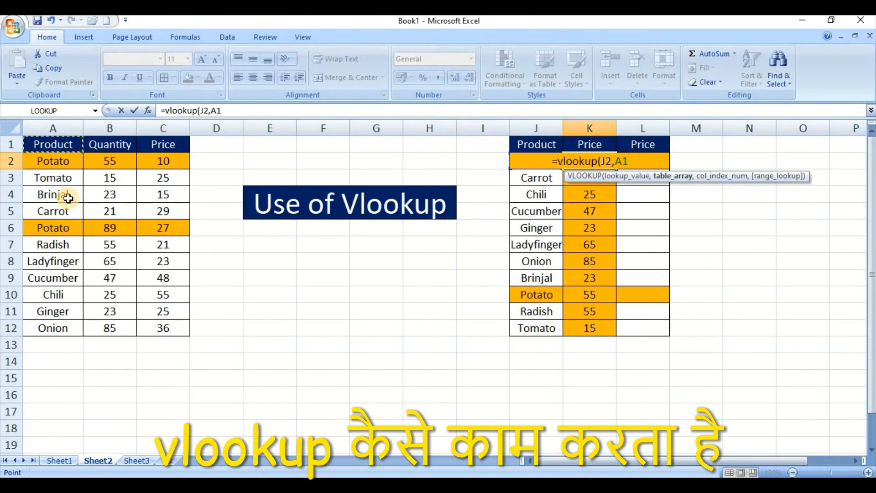
pyautogui.hotkey('shift', 'Right')
pyautogui.hotkey('shift', 'Right')
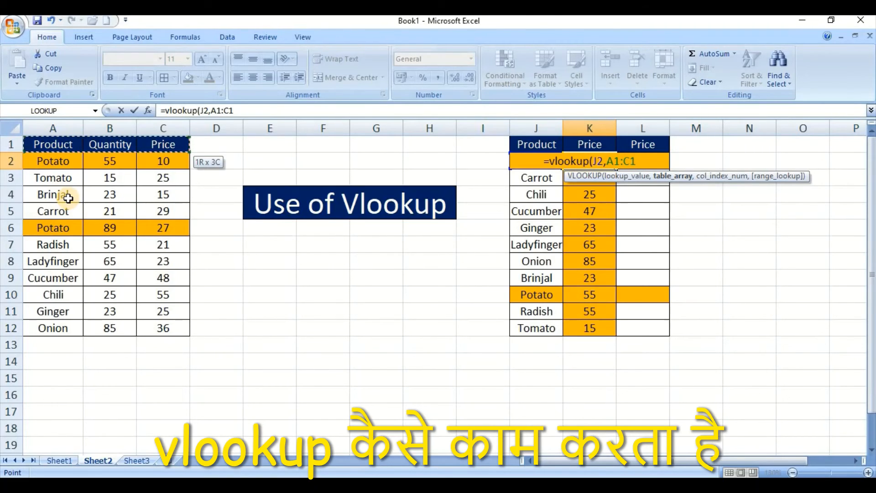
pyautogui.hotkey('ctrl', 'shift', 'Down')
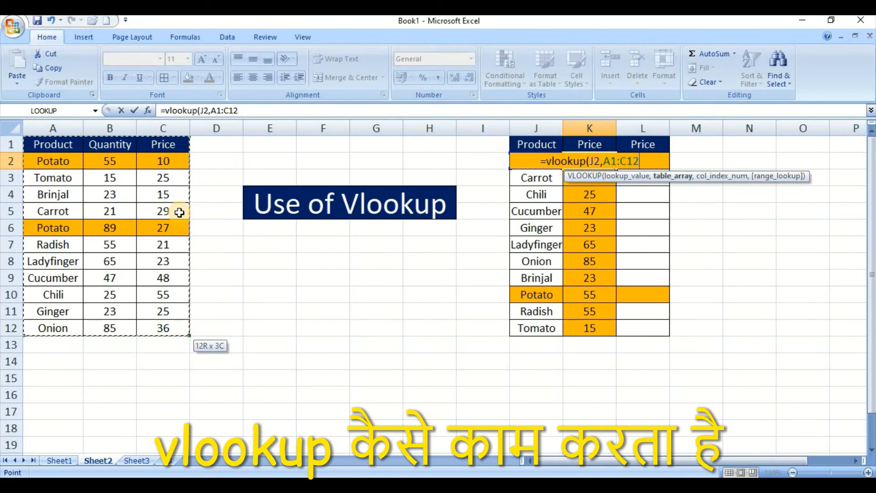
pyautogui.write(',')
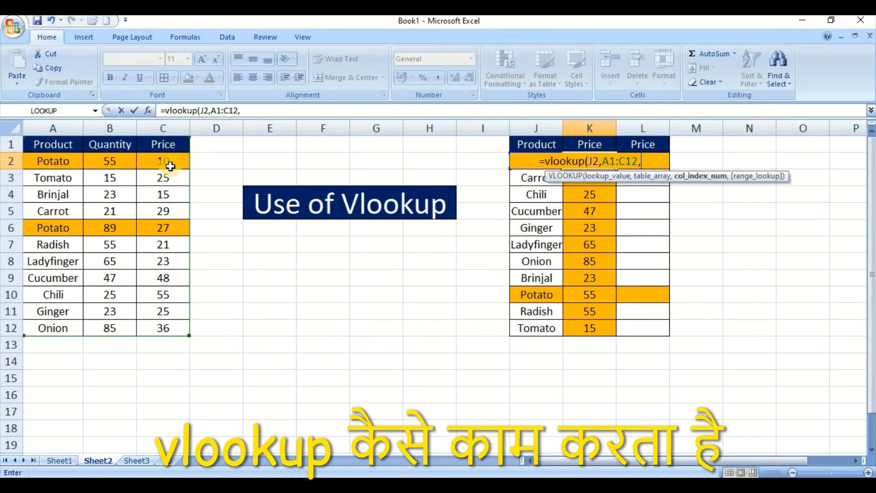
# Complete the K2 VLOOKUP with column index 3 and exact match 0 to fetch the Potato price
pyautogui.click(251, 110)
pyautogui.write('3')
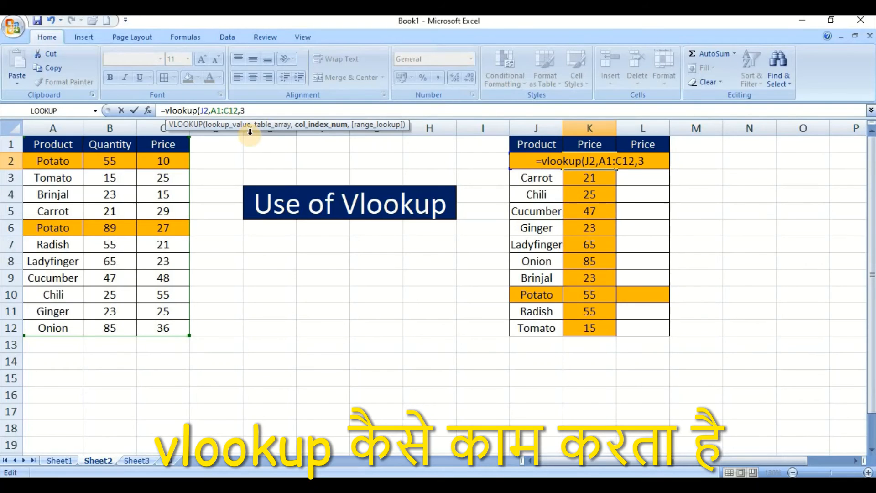
pyautogui.write(',')
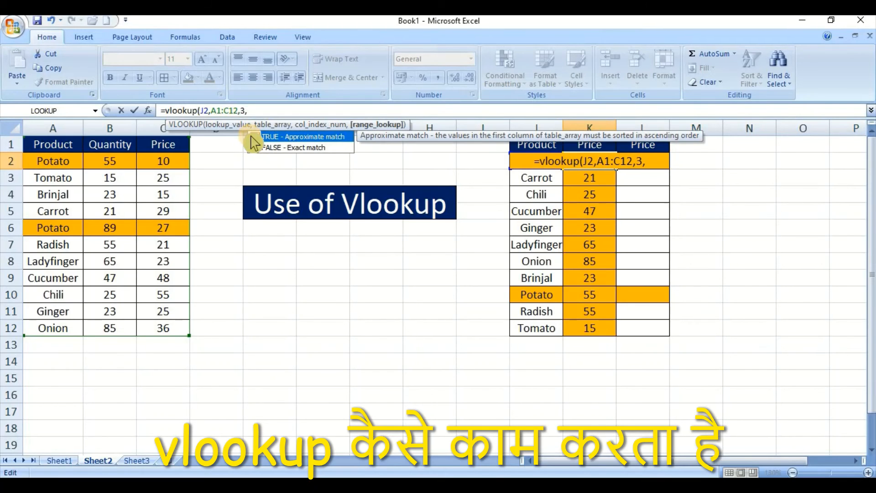
pyautogui.write('0)')
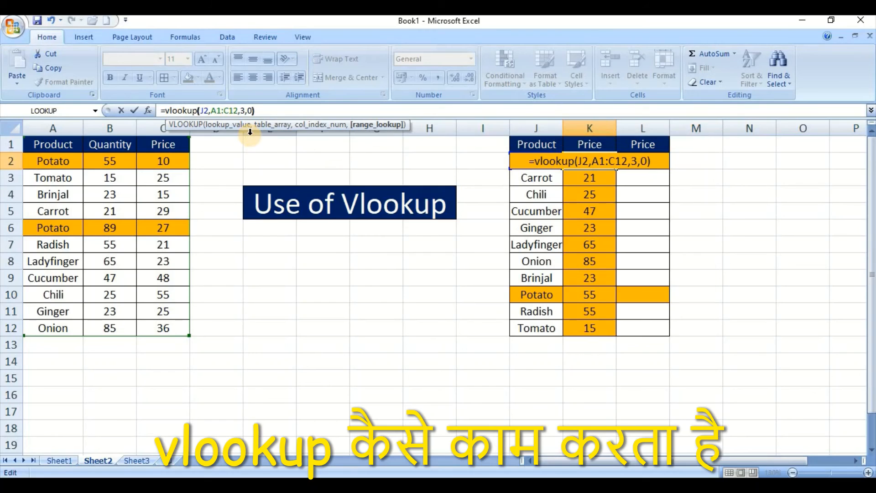
pyautogui.press('Return')
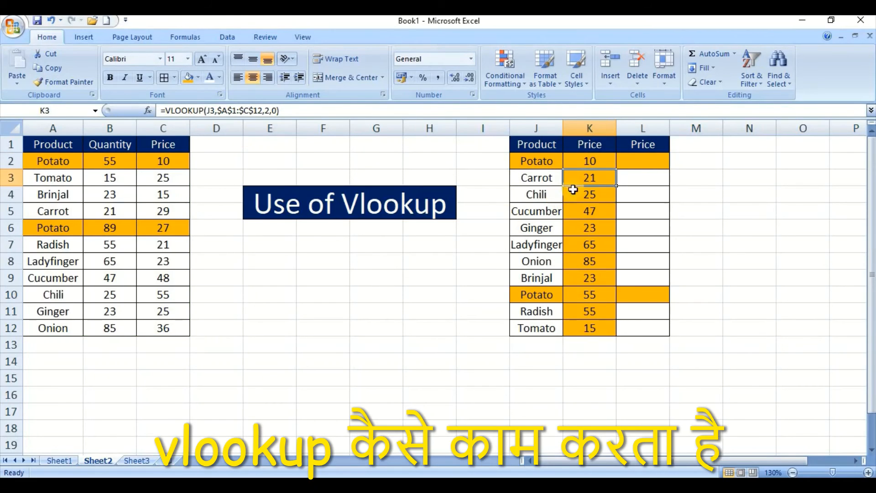
# Review the column index argument in the K2 VLOOKUP formula, leaving the formula as it is
pyautogui.click(591, 167)
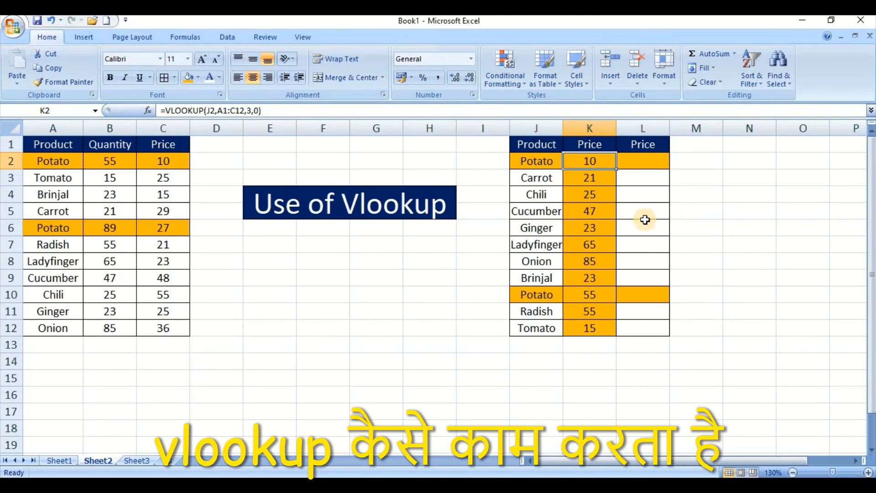
pyautogui.click(251, 112)
pyautogui.doubleClick(249, 111)
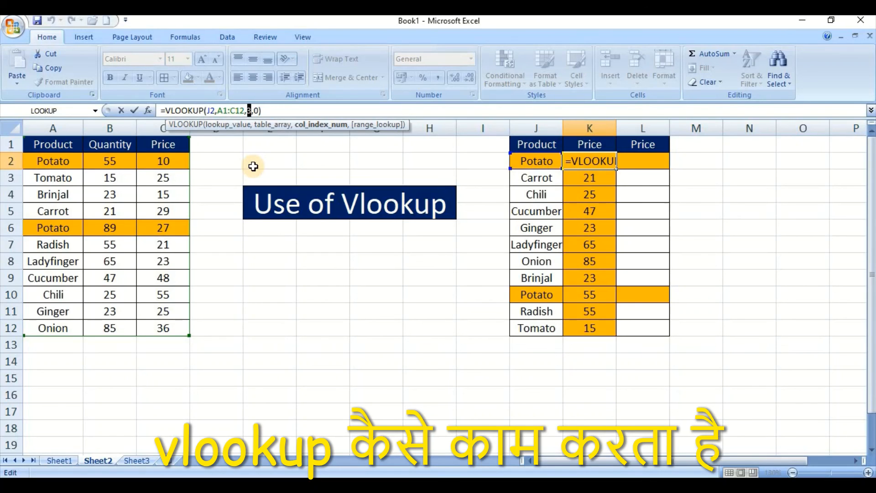
pyautogui.press('Return')
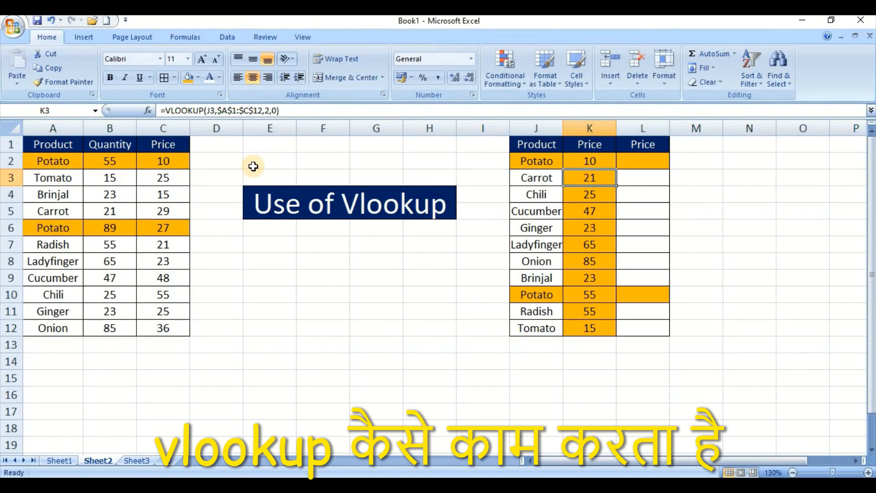